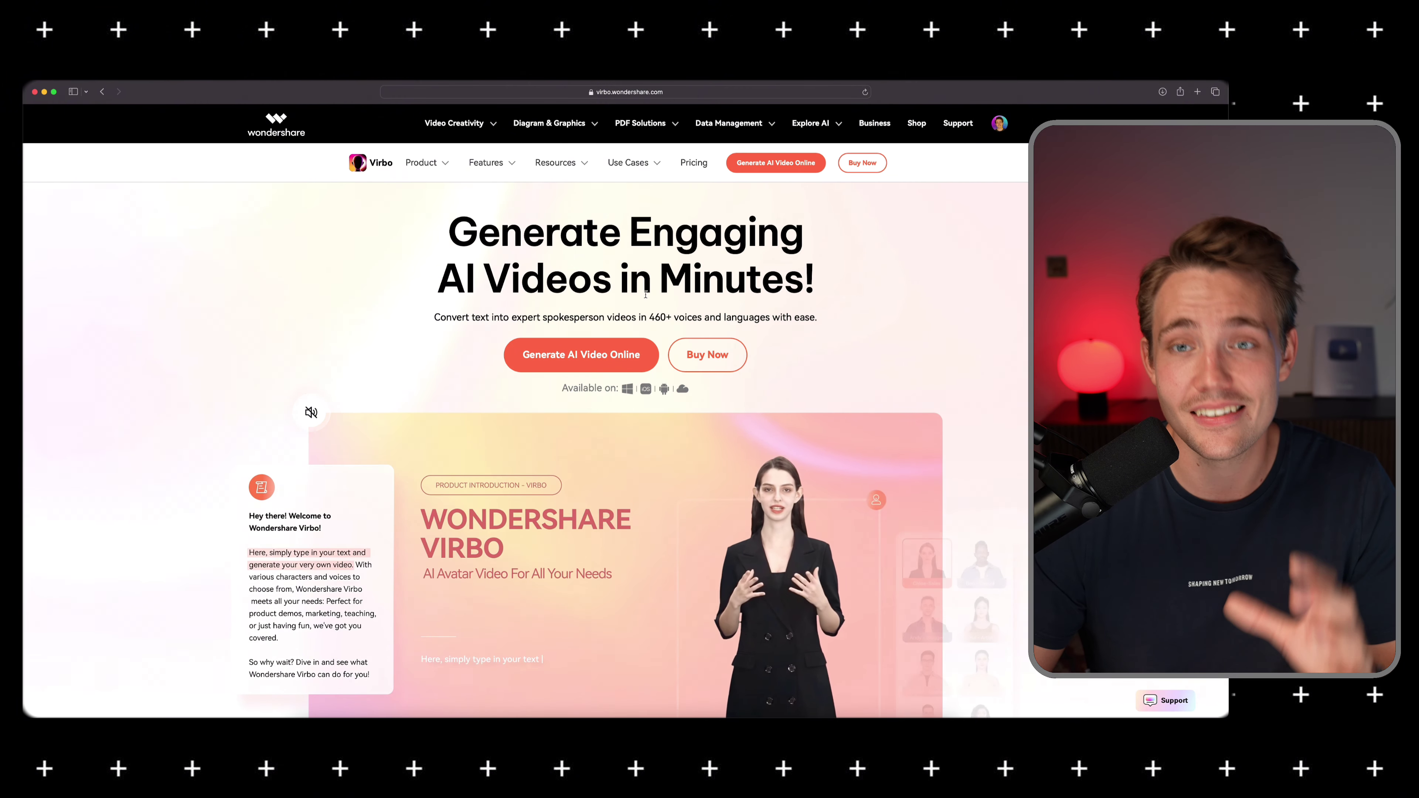
{"action": "scroll", "coordinate": [651, 296], "scroll_direction": "down", "scroll_amount": 5}
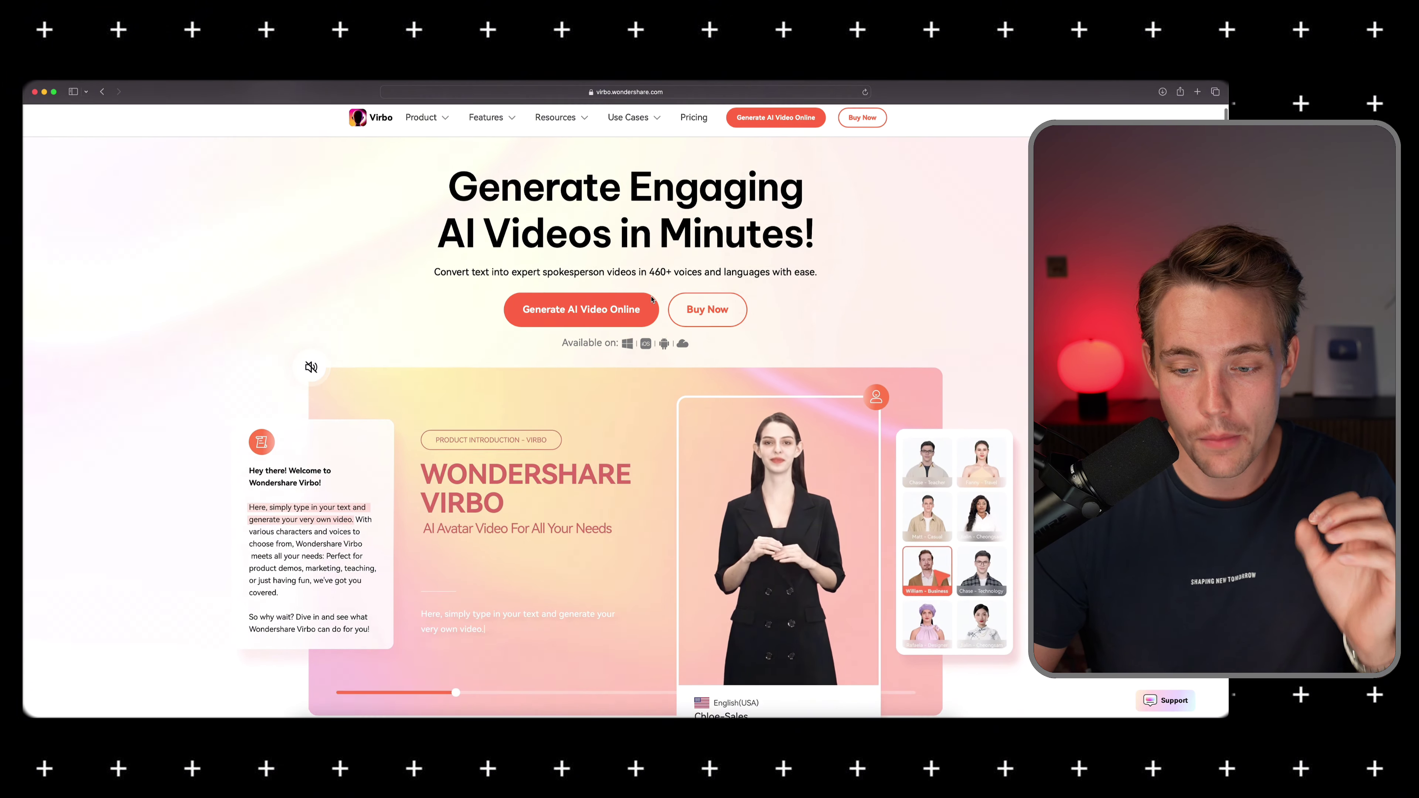
{"action": "scroll", "coordinate": [652, 299], "scroll_direction": "down", "scroll_amount": 15}
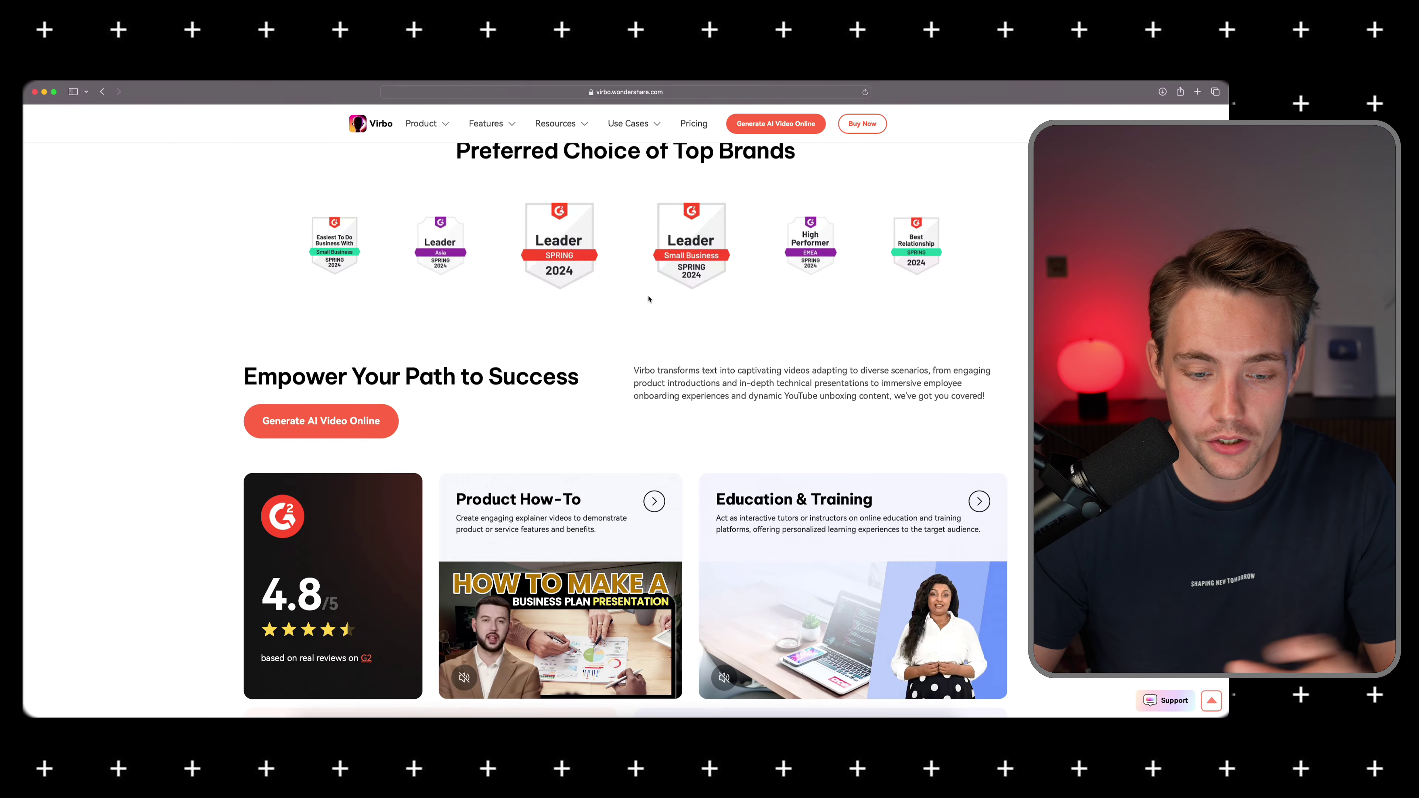
{"action": "scroll", "coordinate": [647, 302], "scroll_direction": "down", "scroll_amount": 1}
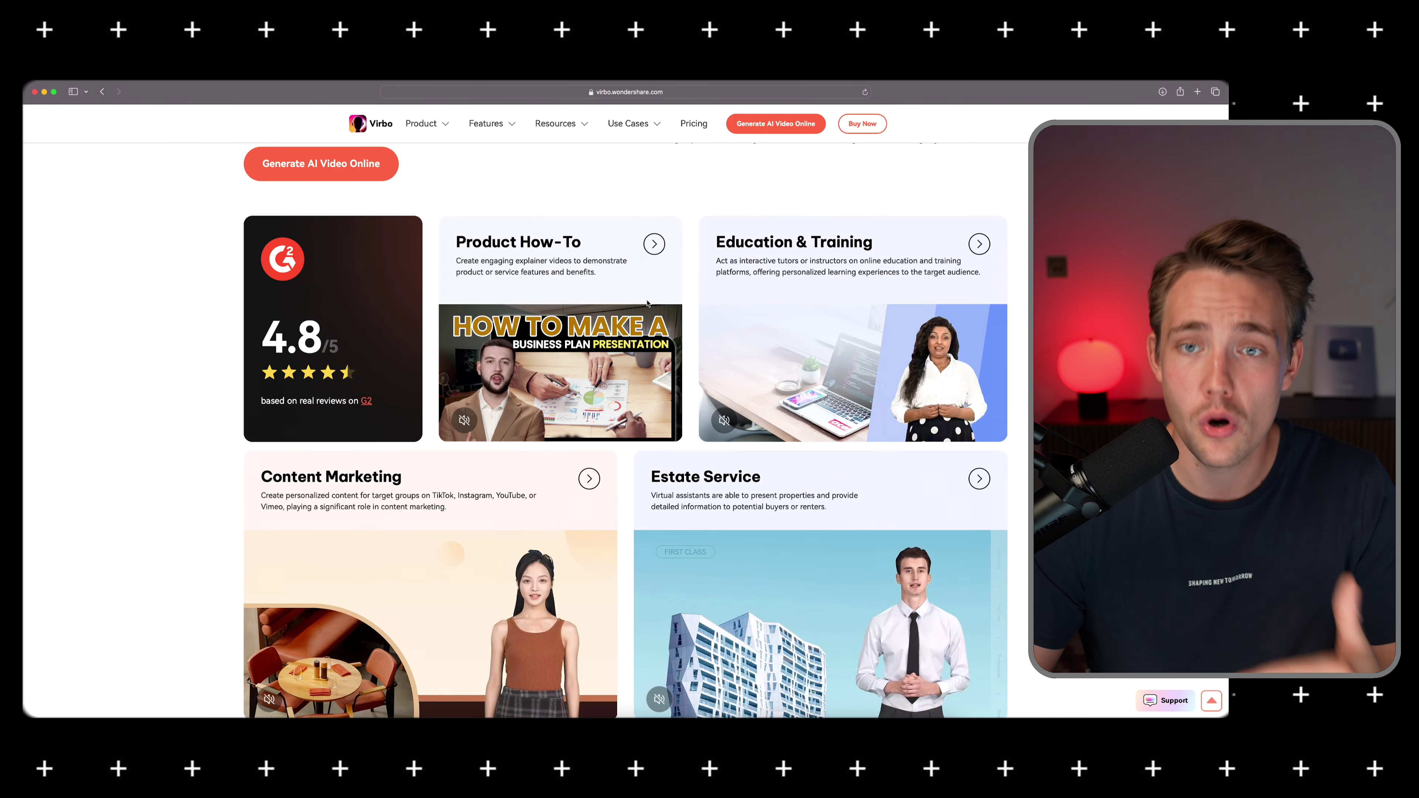
{"action": "scroll", "coordinate": [647, 303], "scroll_direction": "down", "scroll_amount": 1}
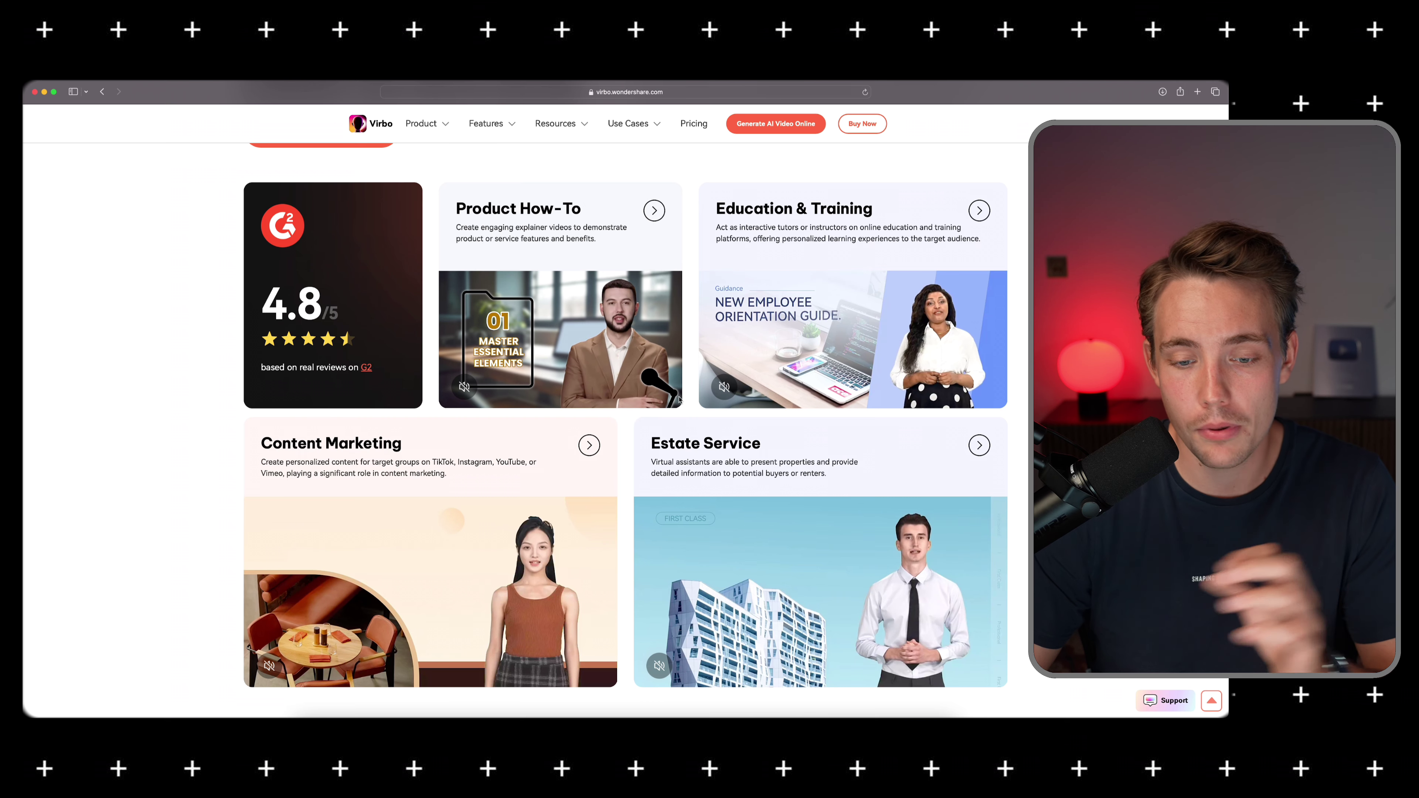
{"action": "scroll", "coordinate": [748, 442], "scroll_direction": "down", "scroll_amount": 5}
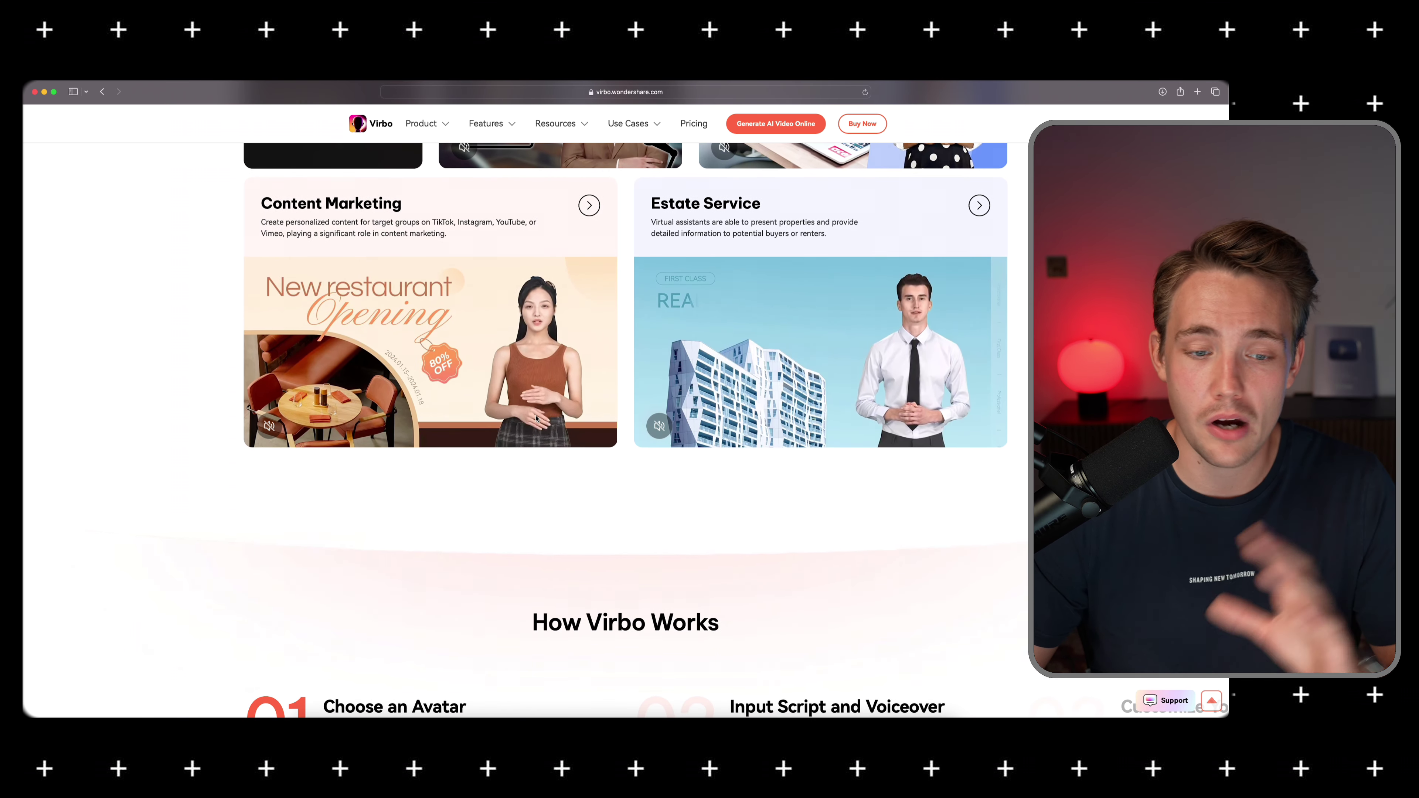
{"action": "scroll", "coordinate": [536, 419], "scroll_direction": "up", "scroll_amount": 2}
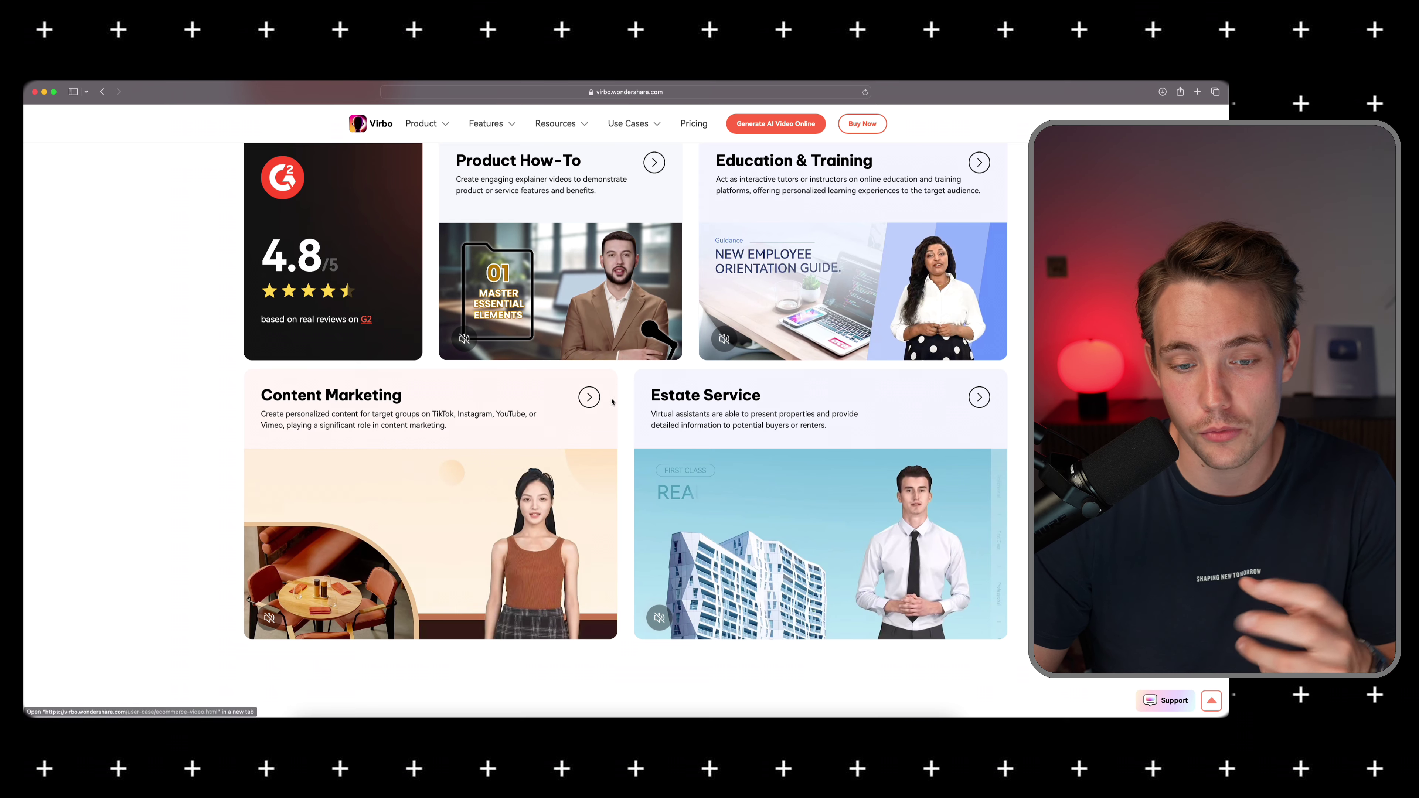
{"action": "key", "text": "super+Up"}
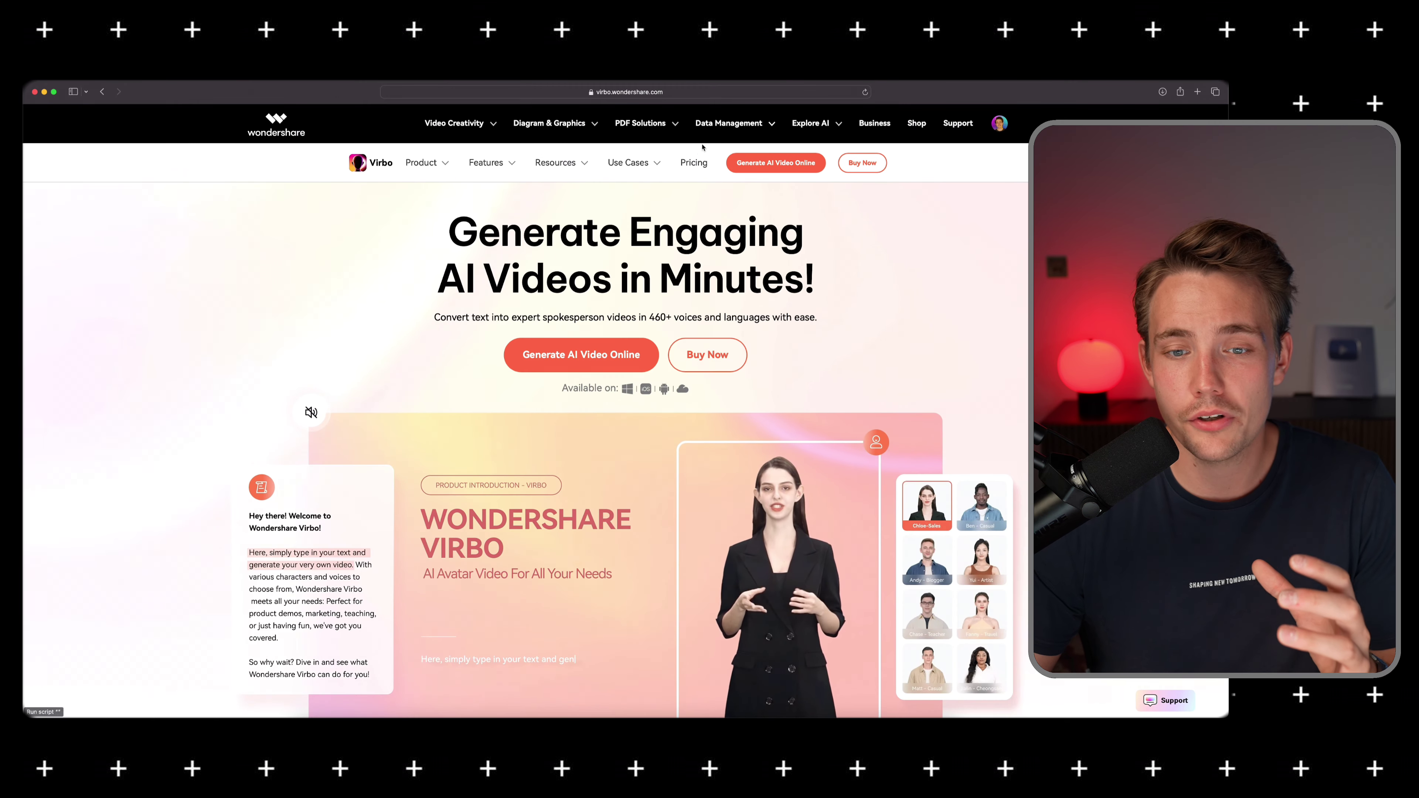
Review the Pricing plans, then launch Generate AI Video Online in a new tab
{"action": "left_click", "coordinate": [681, 156]}
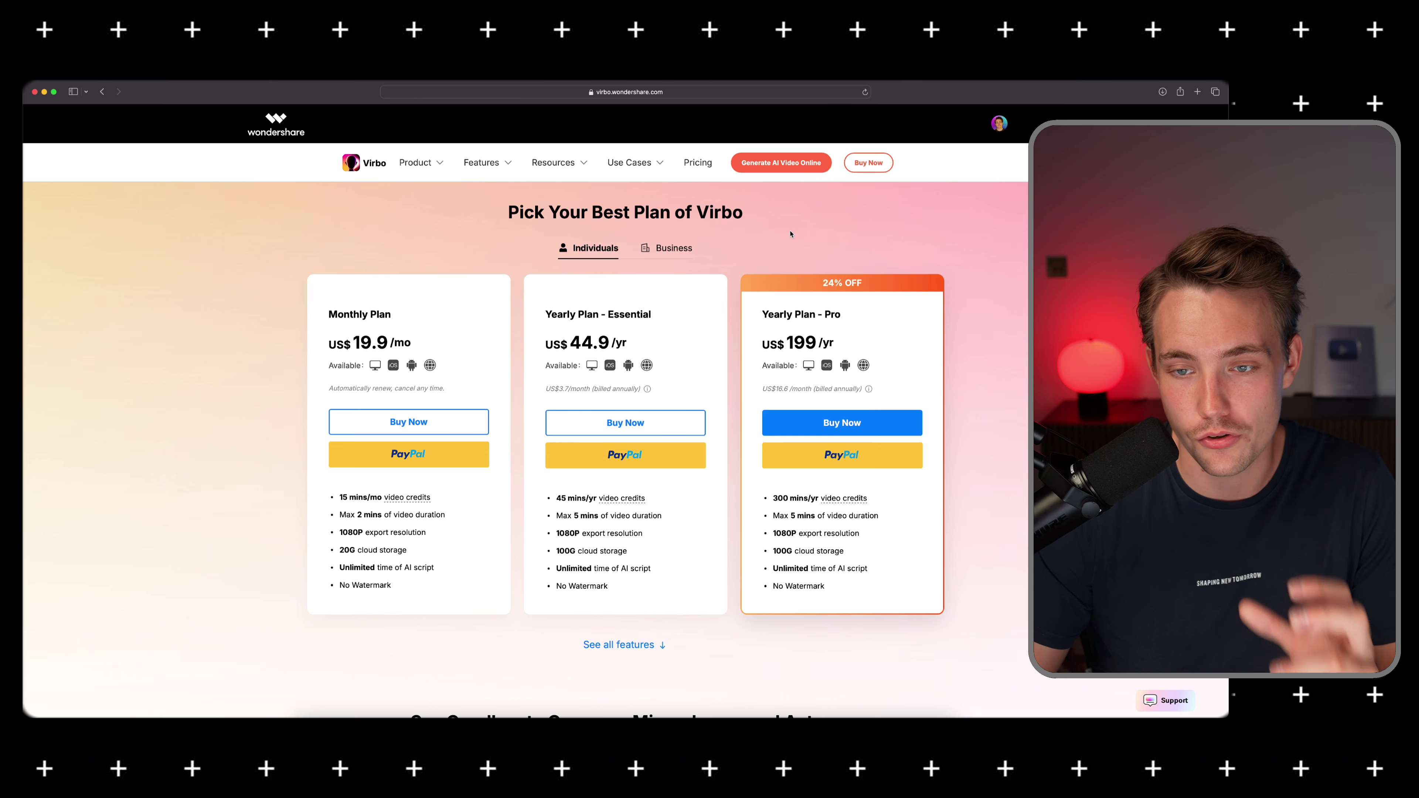
{"action": "left_click", "coordinate": [782, 162]}
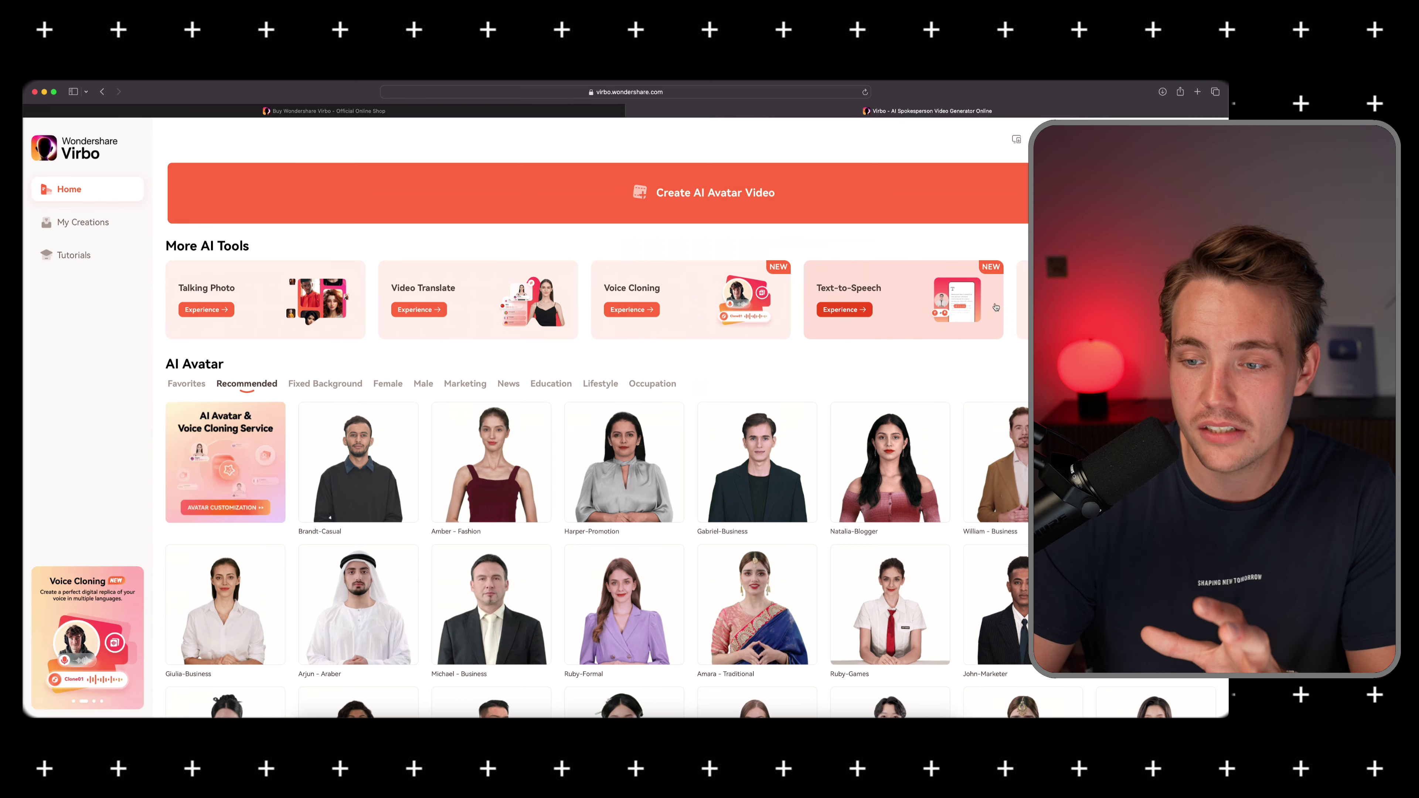
{"action": "scroll", "coordinate": [676, 371], "scroll_direction": "down", "scroll_amount": 2}
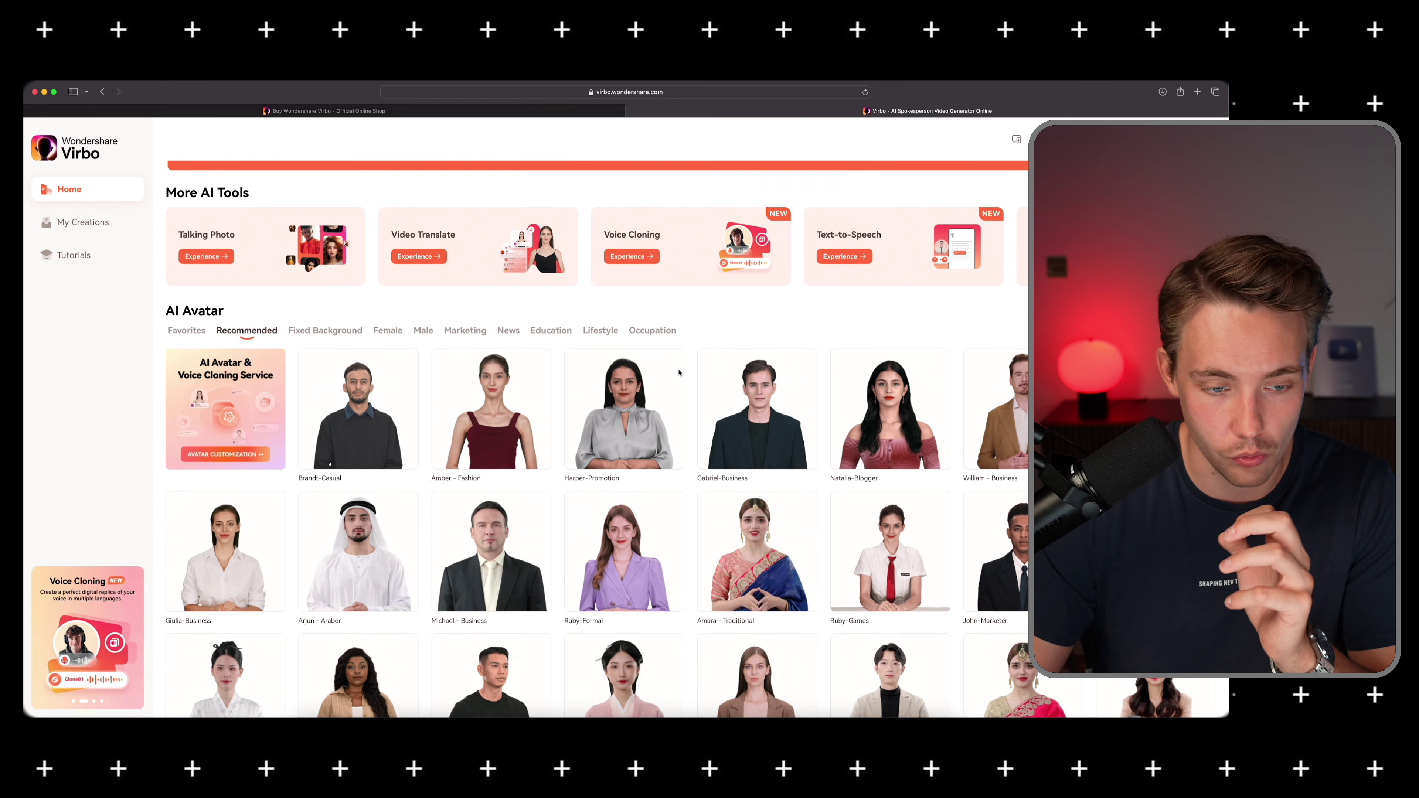
{"action": "scroll", "coordinate": [517, 358], "scroll_direction": "down", "scroll_amount": 1}
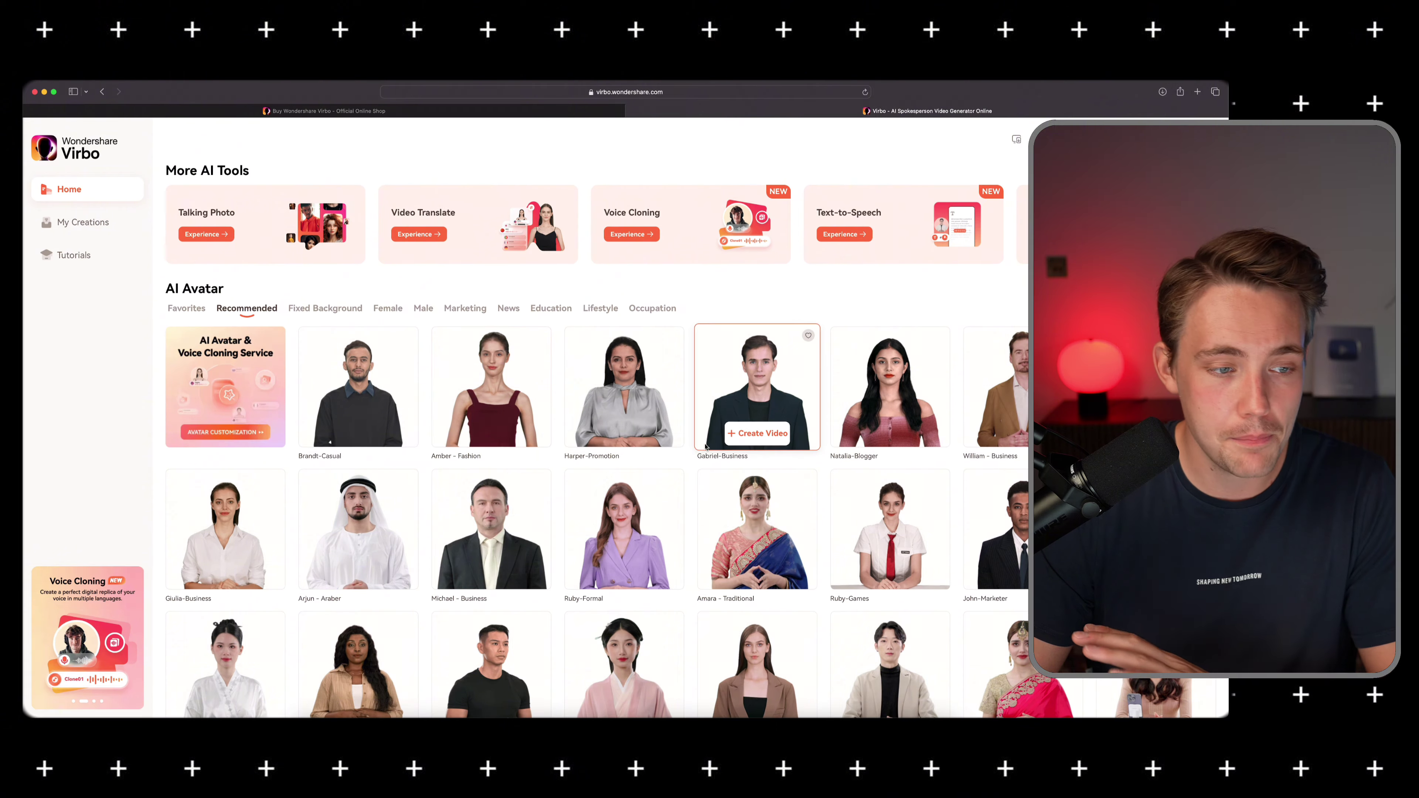
{"action": "scroll", "coordinate": [600, 418], "scroll_direction": "down", "scroll_amount": 4}
{"action": "scroll", "coordinate": [600, 418], "scroll_direction": "down", "scroll_amount": 1}
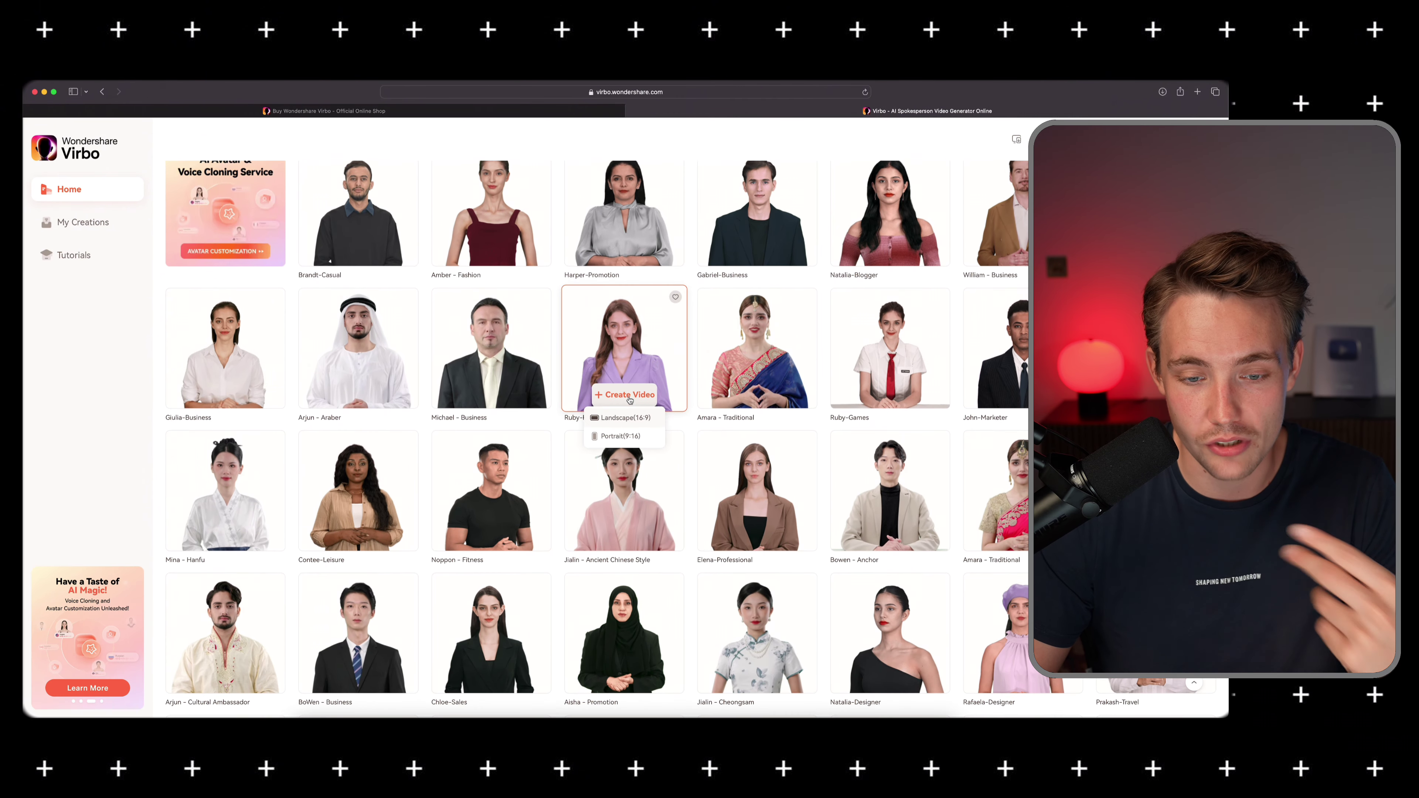
{"action": "scroll", "coordinate": [622, 437], "scroll_direction": "up", "scroll_amount": 2}
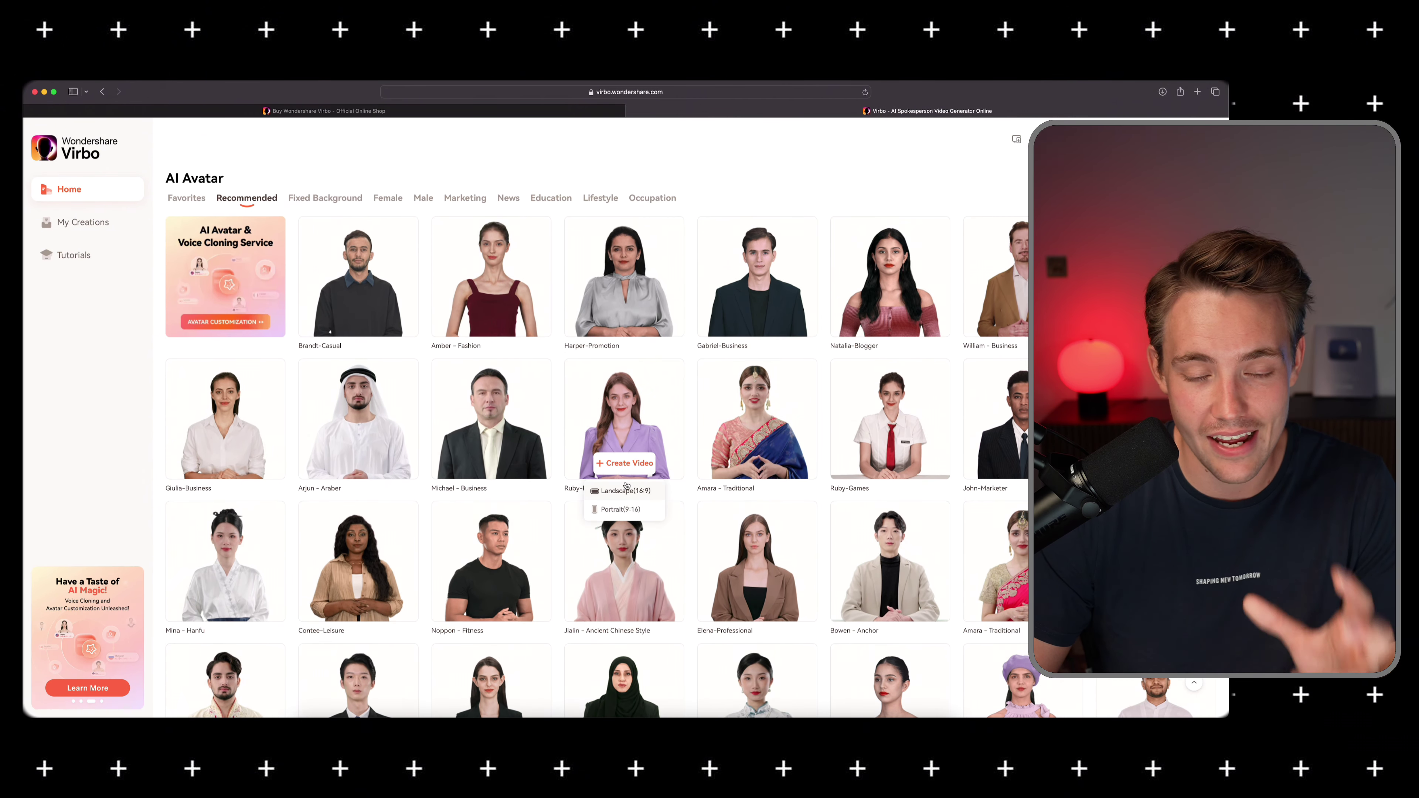
{"action": "scroll", "coordinate": [628, 480], "scroll_direction": "down", "scroll_amount": 2}
{"action": "scroll", "coordinate": [628, 479], "scroll_direction": "down", "scroll_amount": 5}
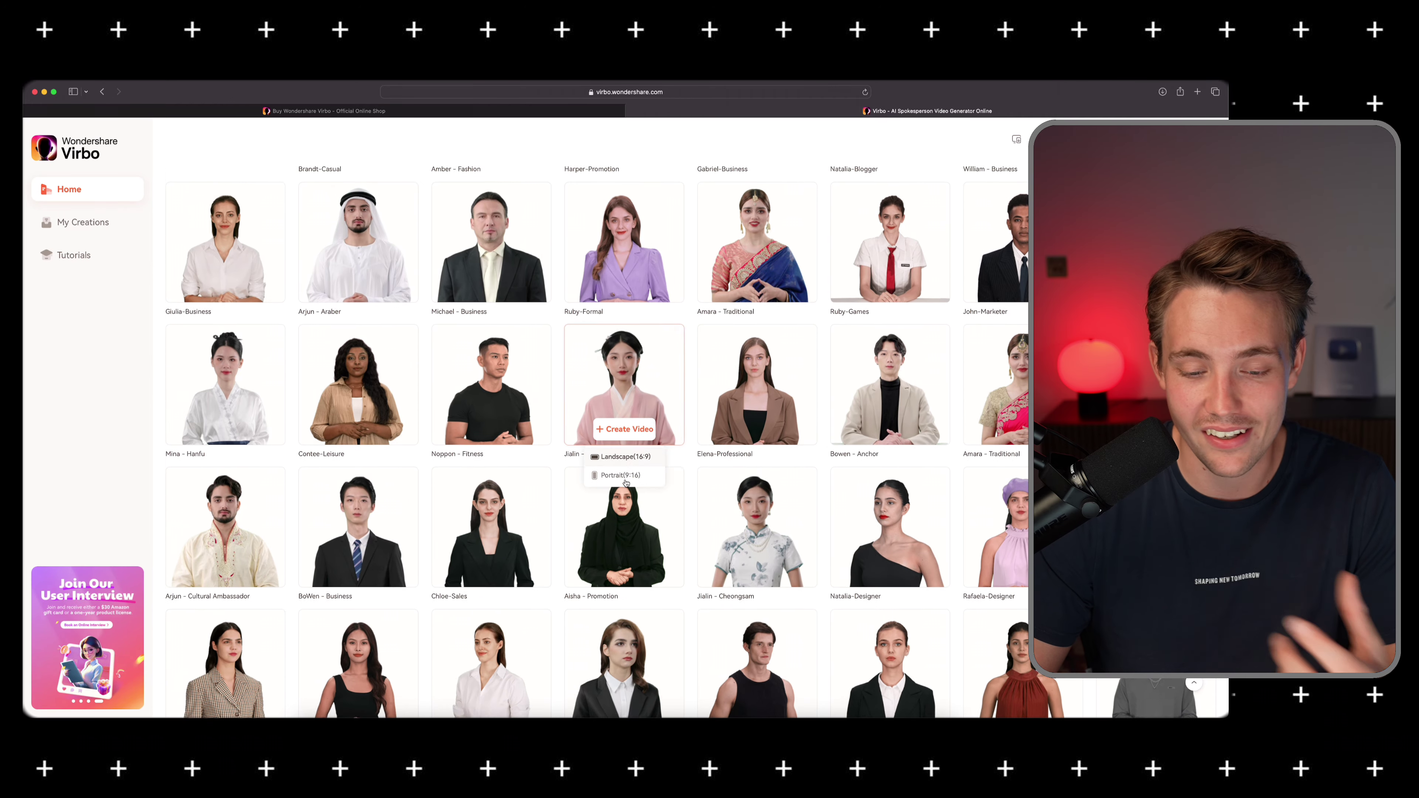
{"action": "scroll", "coordinate": [628, 475], "scroll_direction": "up", "scroll_amount": 4}
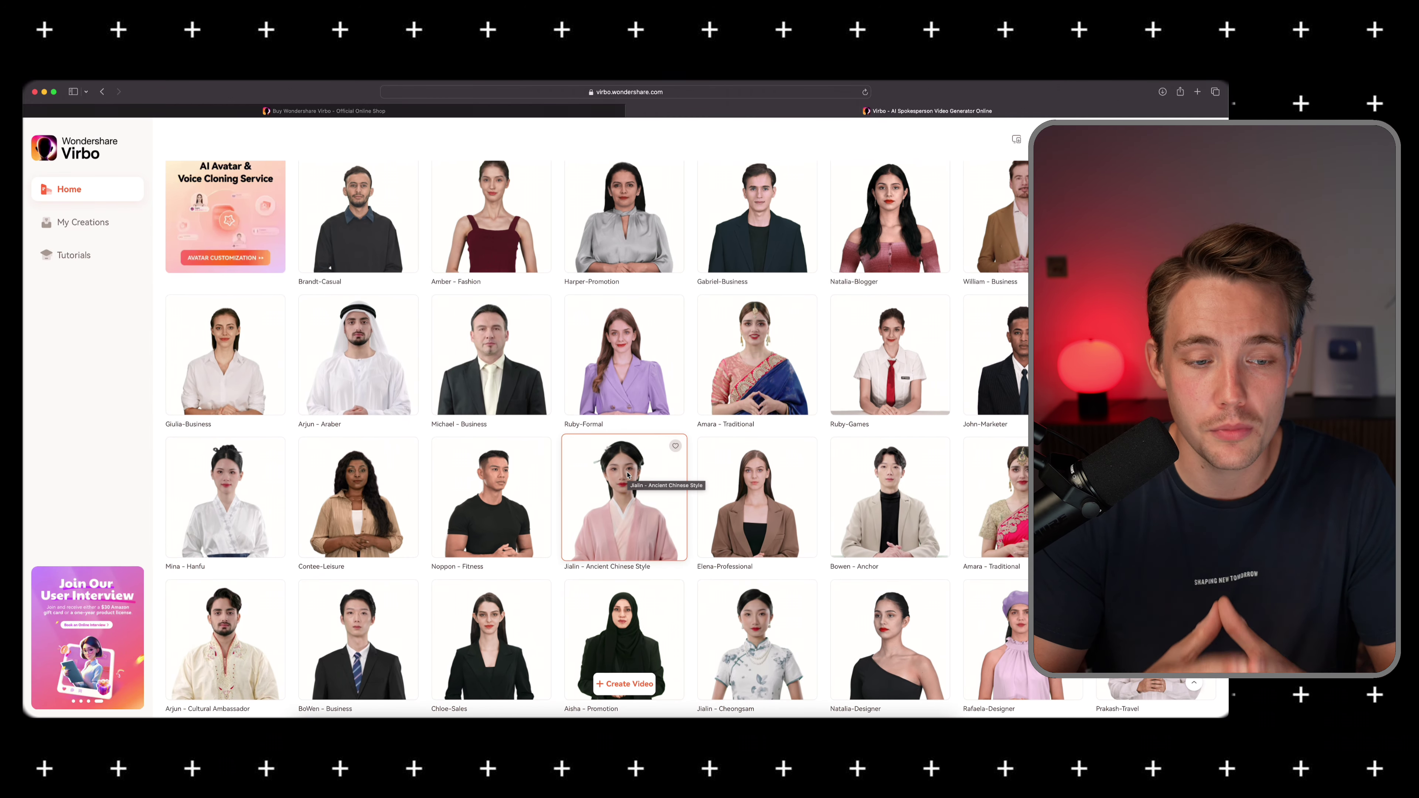
{"action": "scroll", "coordinate": [590, 343], "scroll_direction": "up", "scroll_amount": 4}
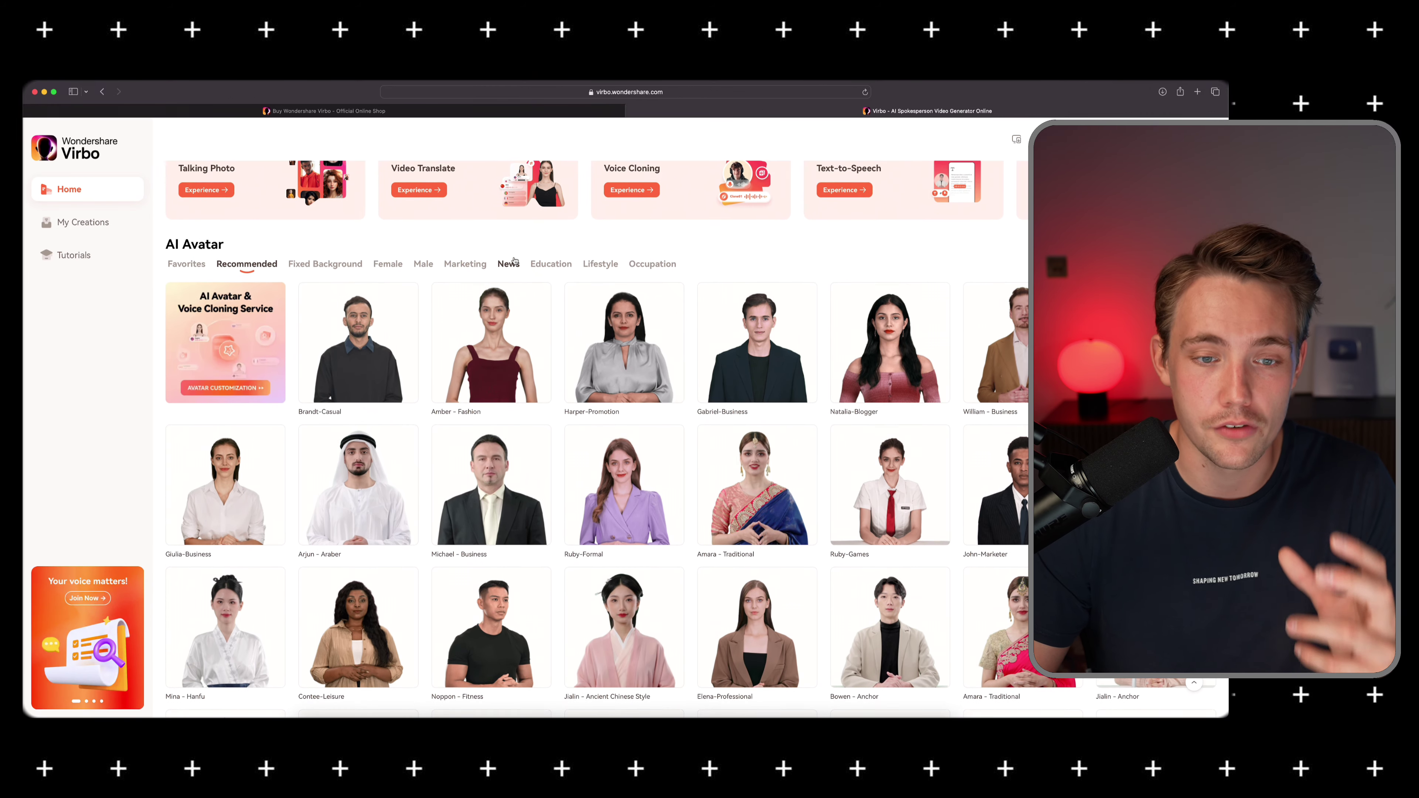
{"action": "scroll", "coordinate": [512, 257], "scroll_direction": "up", "scroll_amount": 4}
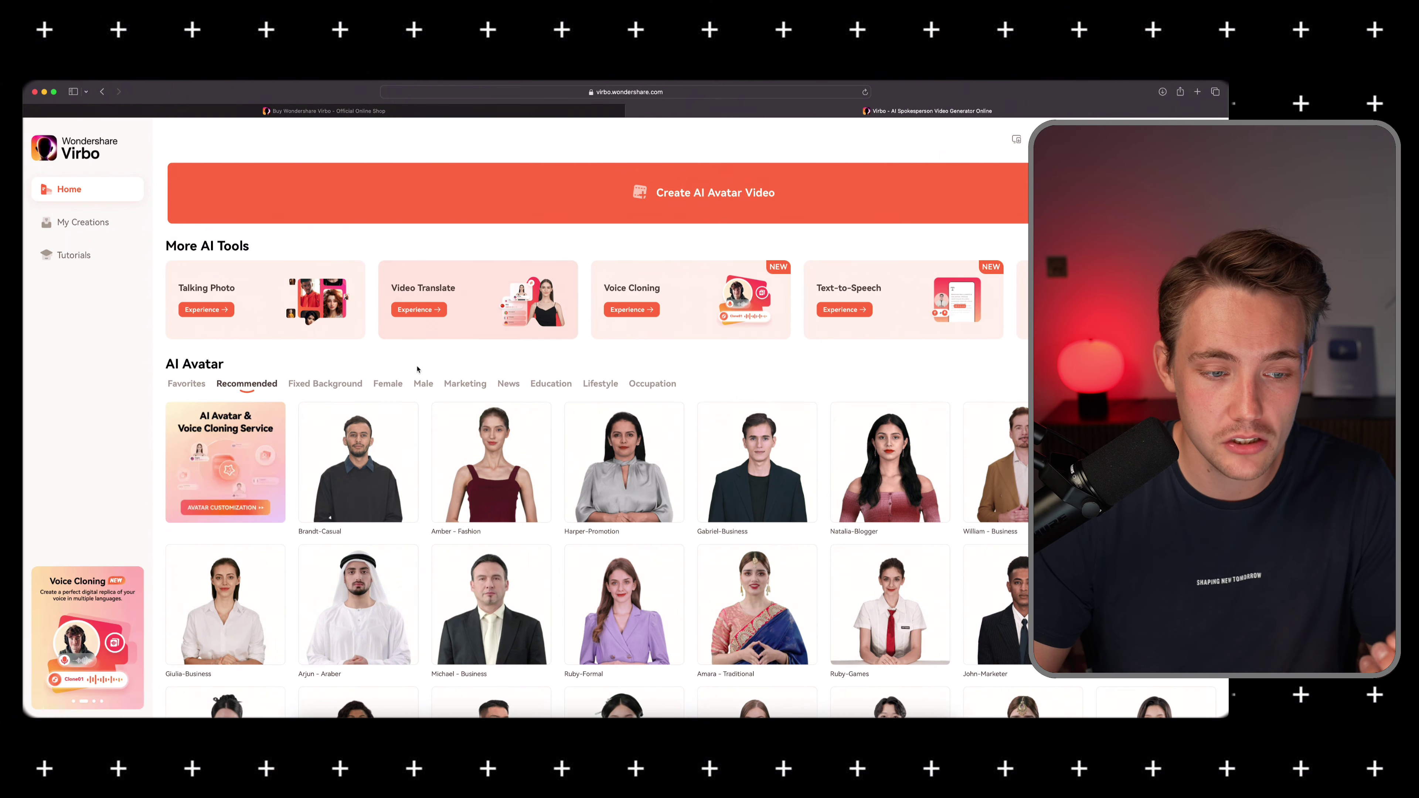
{"action": "scroll", "coordinate": [337, 387], "scroll_direction": "down", "scroll_amount": 1}
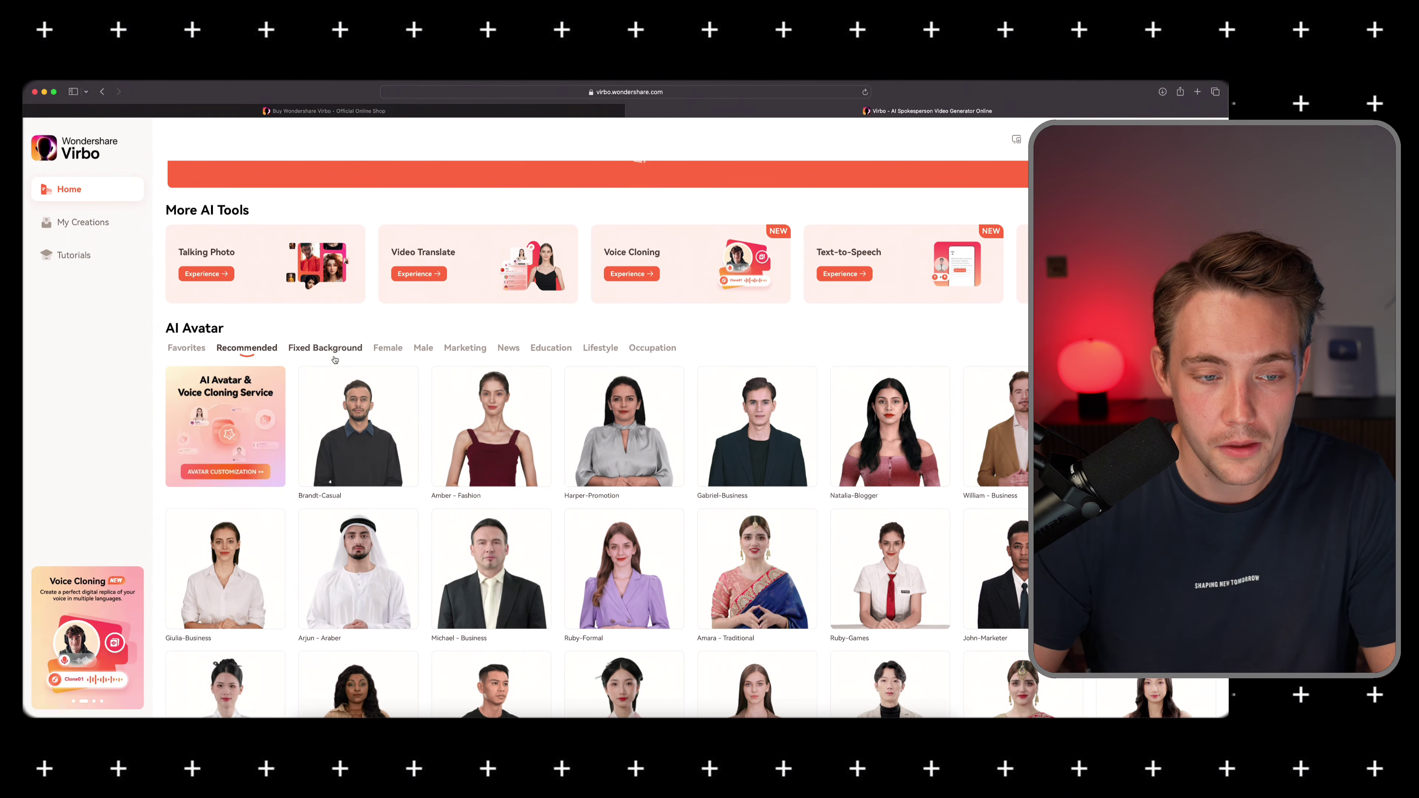
{"action": "scroll", "coordinate": [234, 361], "scroll_direction": "up", "scroll_amount": 1}
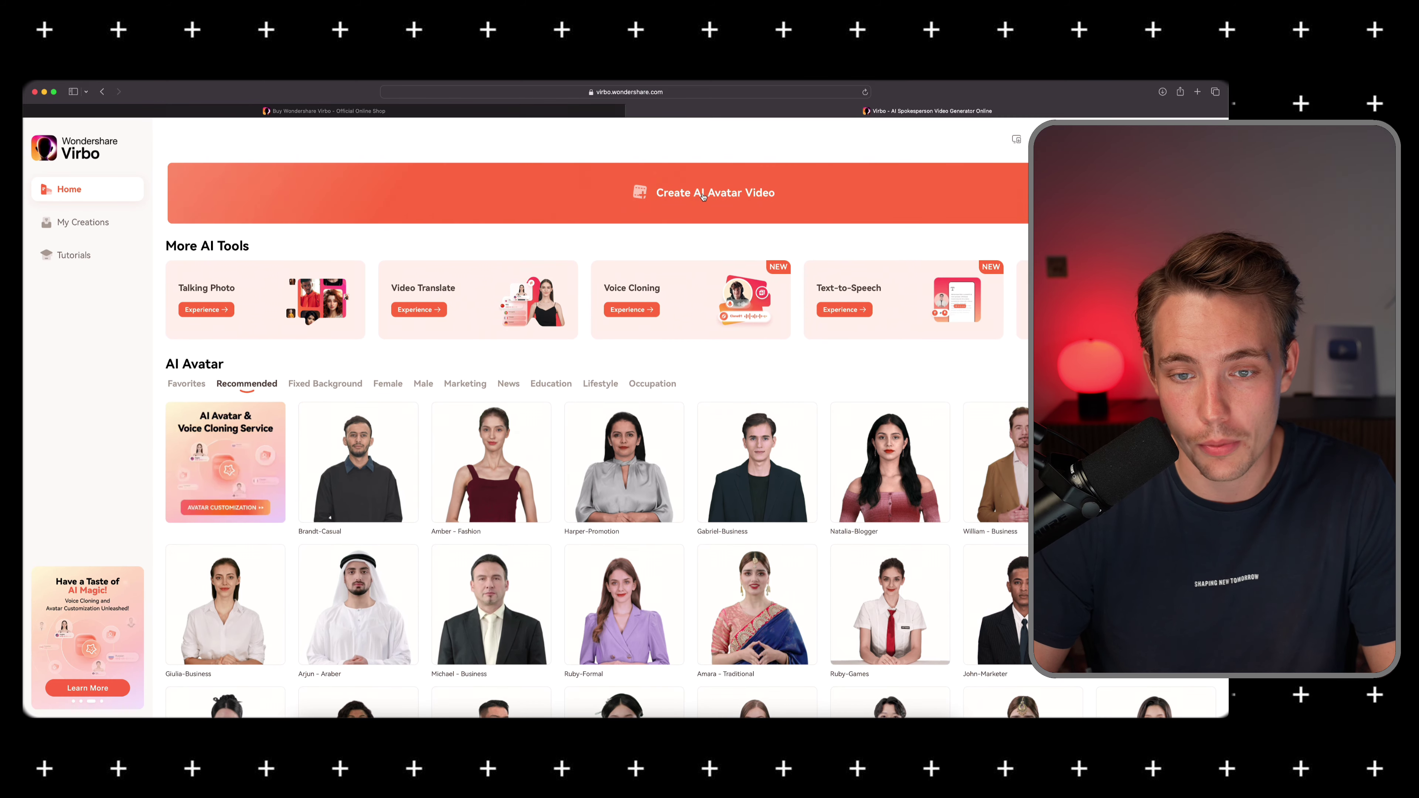
Create a new avatar video project with an aspect ratio, Gabriel-Business presenting, and open AI Script
{"action": "left_click", "coordinate": [790, 200]}
{"action": "left_click", "coordinate": [706, 472]}
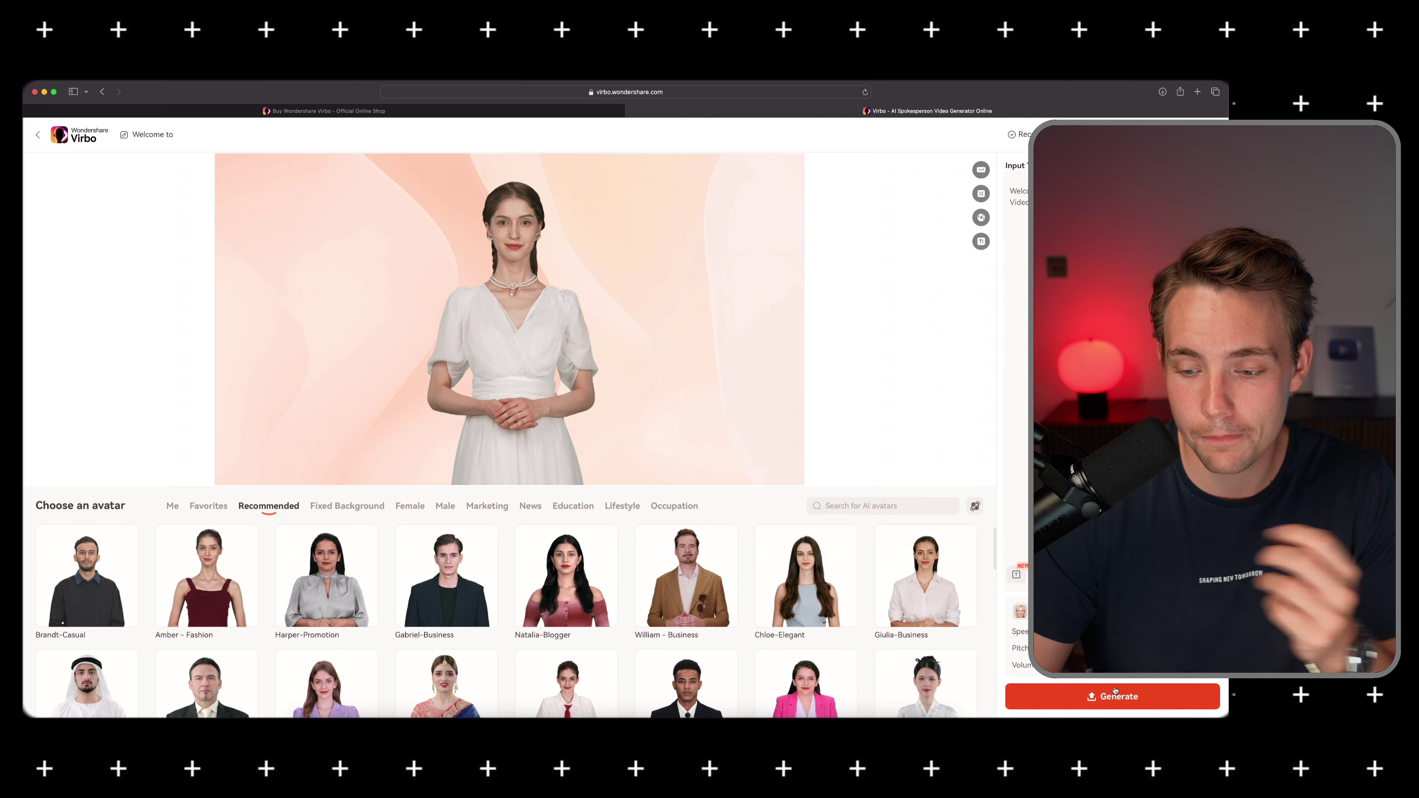
{"action": "left_click", "coordinate": [472, 584]}
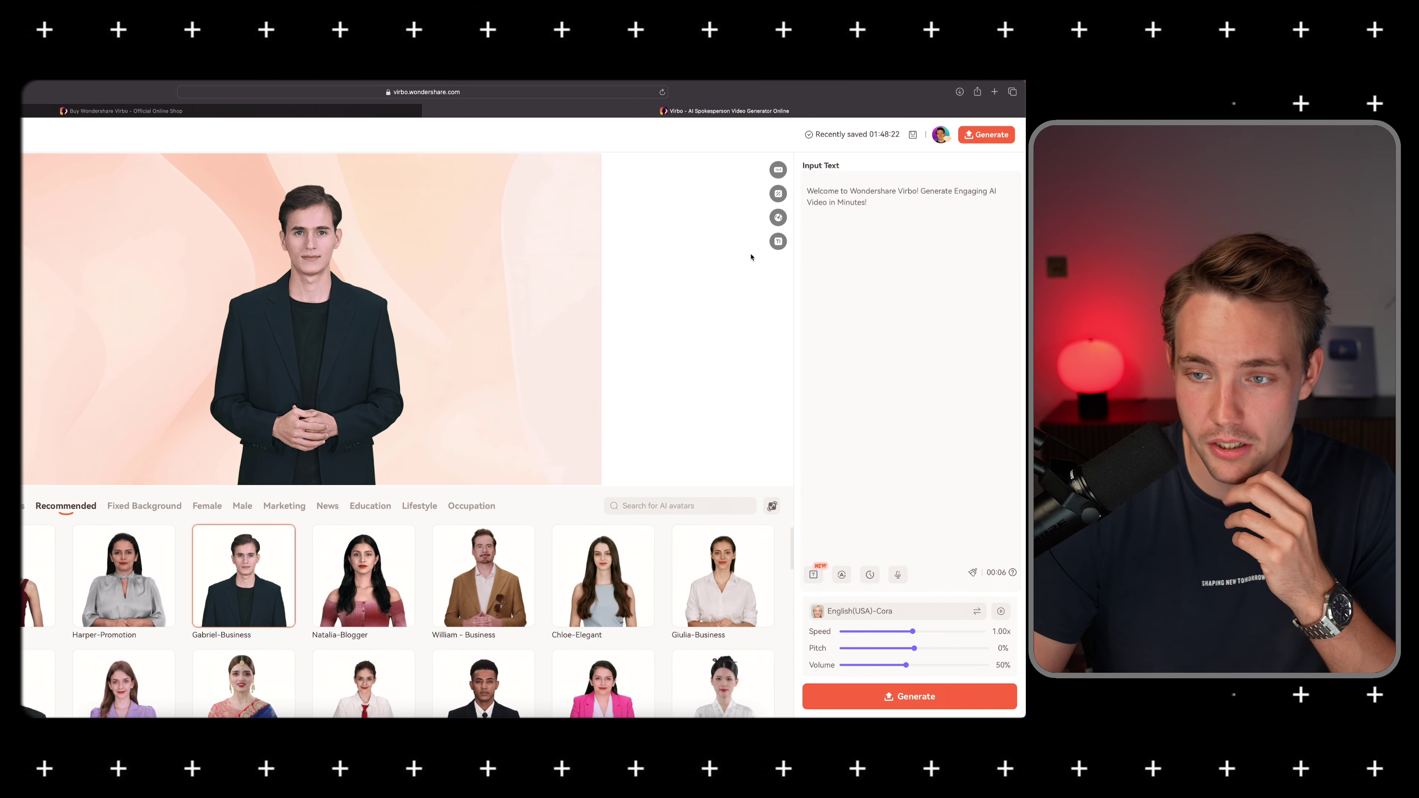
{"action": "left_click", "coordinate": [815, 575]}
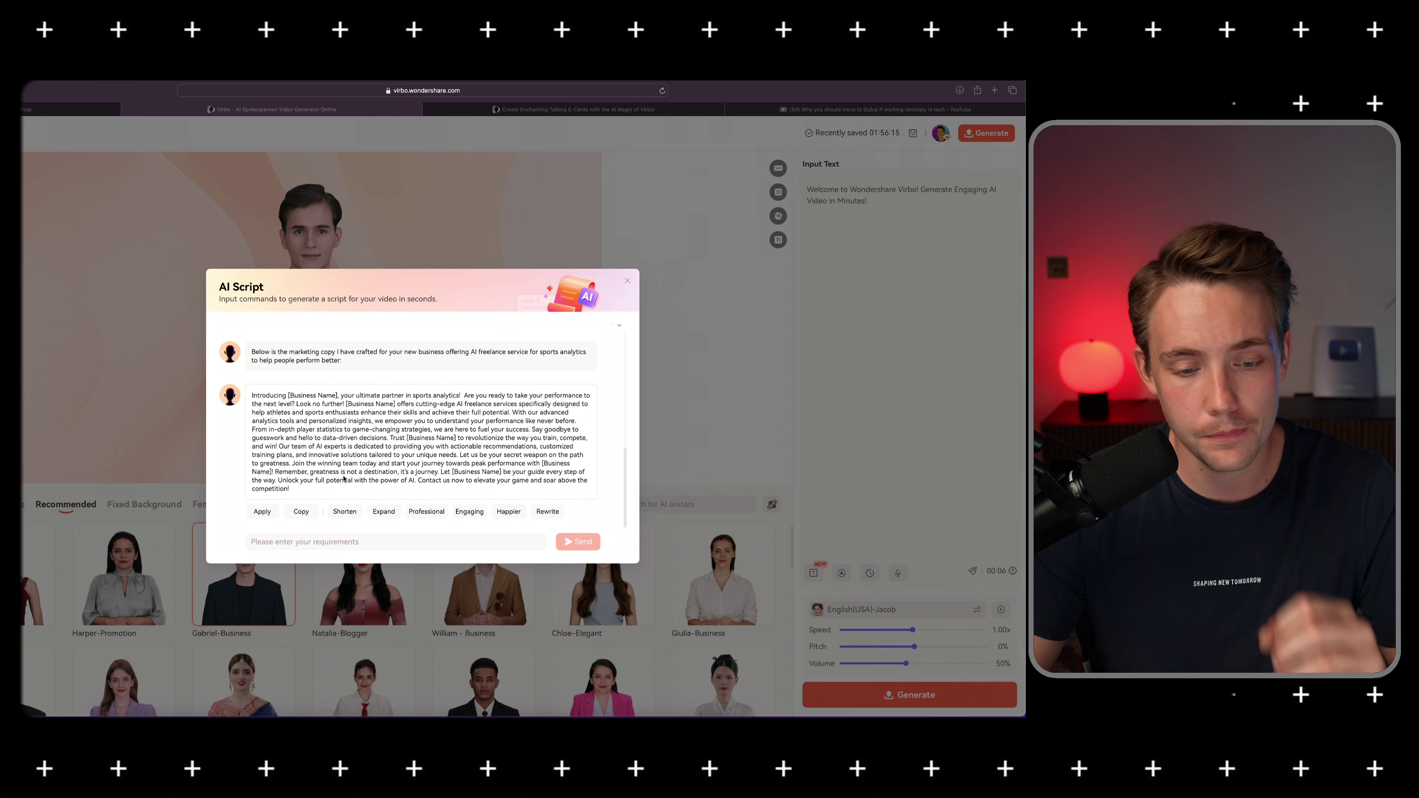
Apply the generated sports-analytics script and switch the voice to English(USA)-Andrew
{"action": "left_click", "coordinate": [269, 512]}
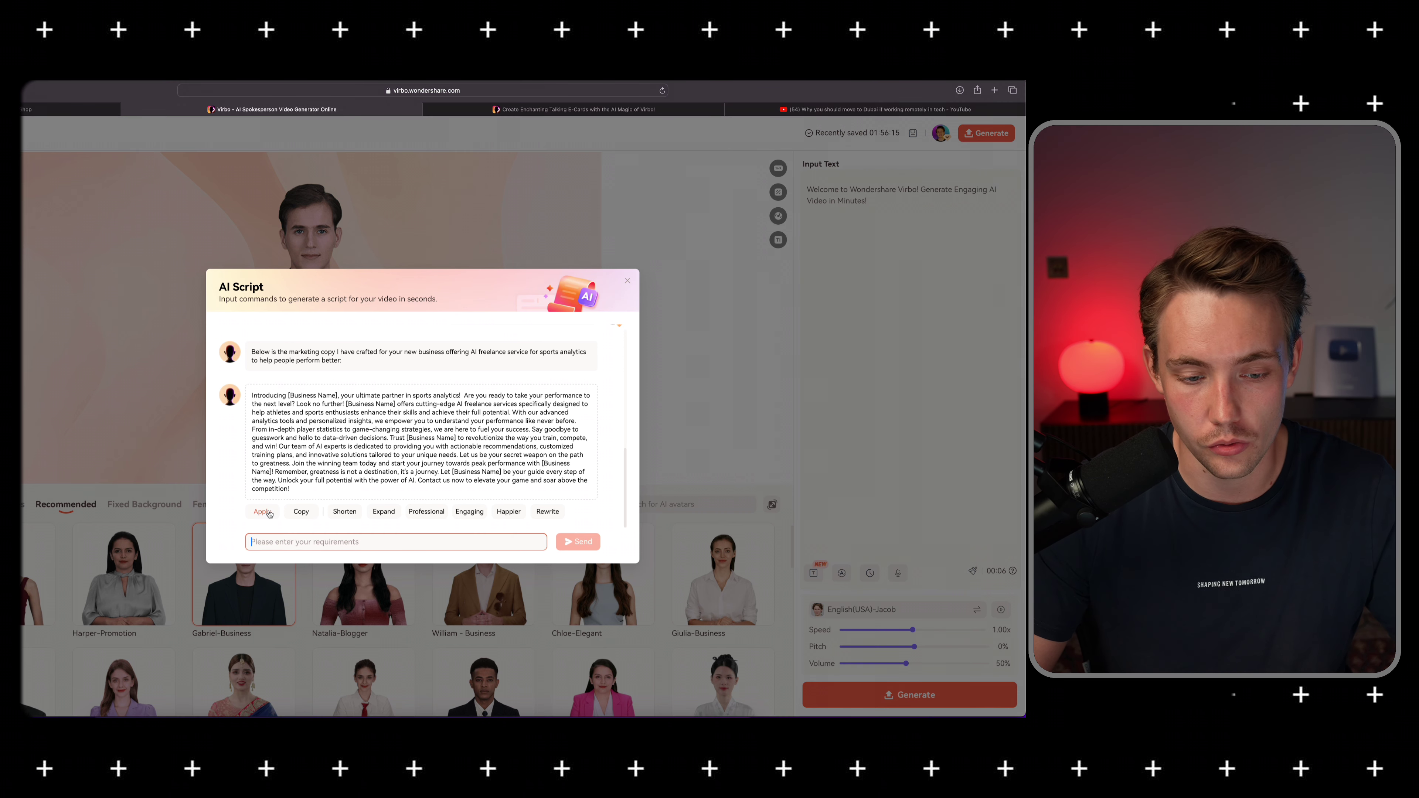
{"action": "left_click", "coordinate": [263, 513]}
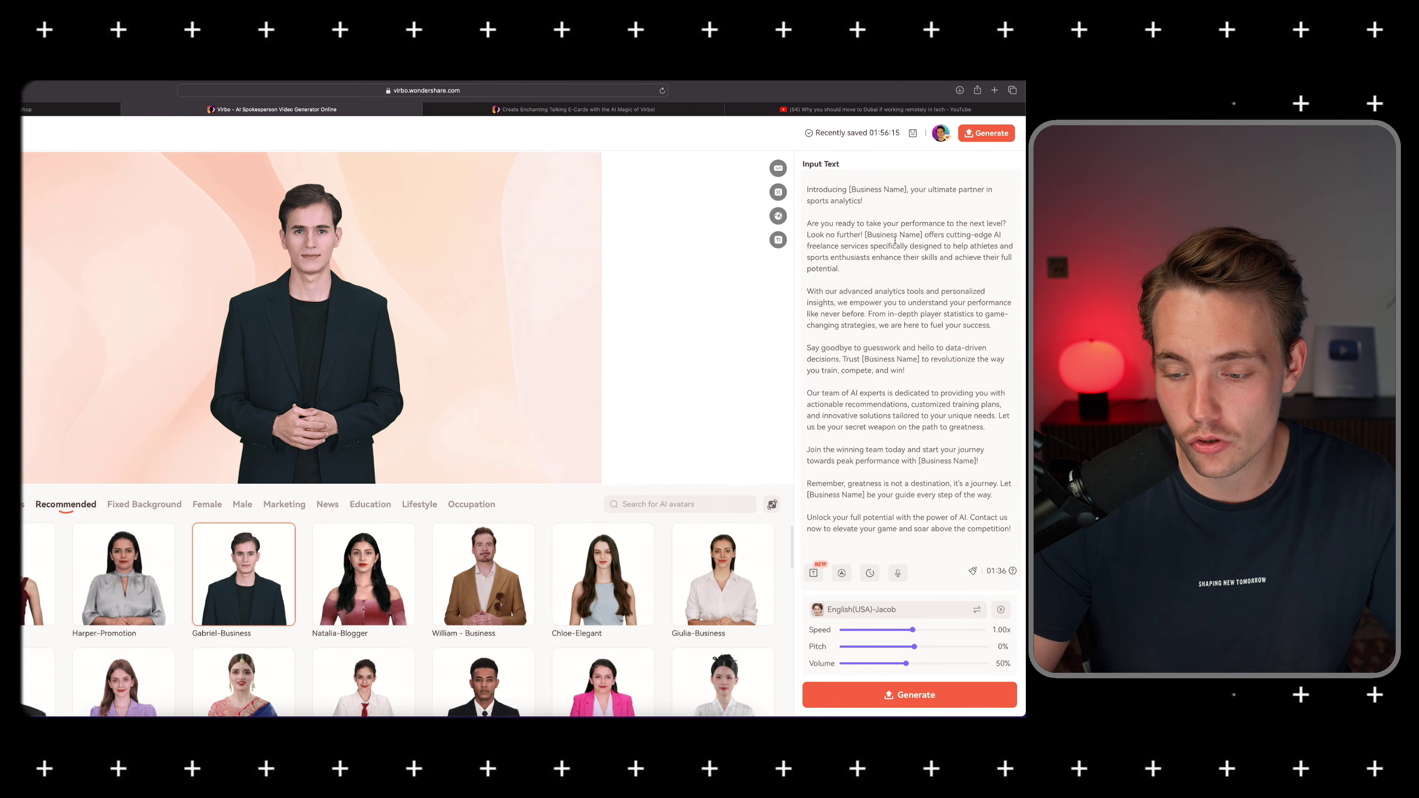
{"action": "left_click", "coordinate": [919, 615]}
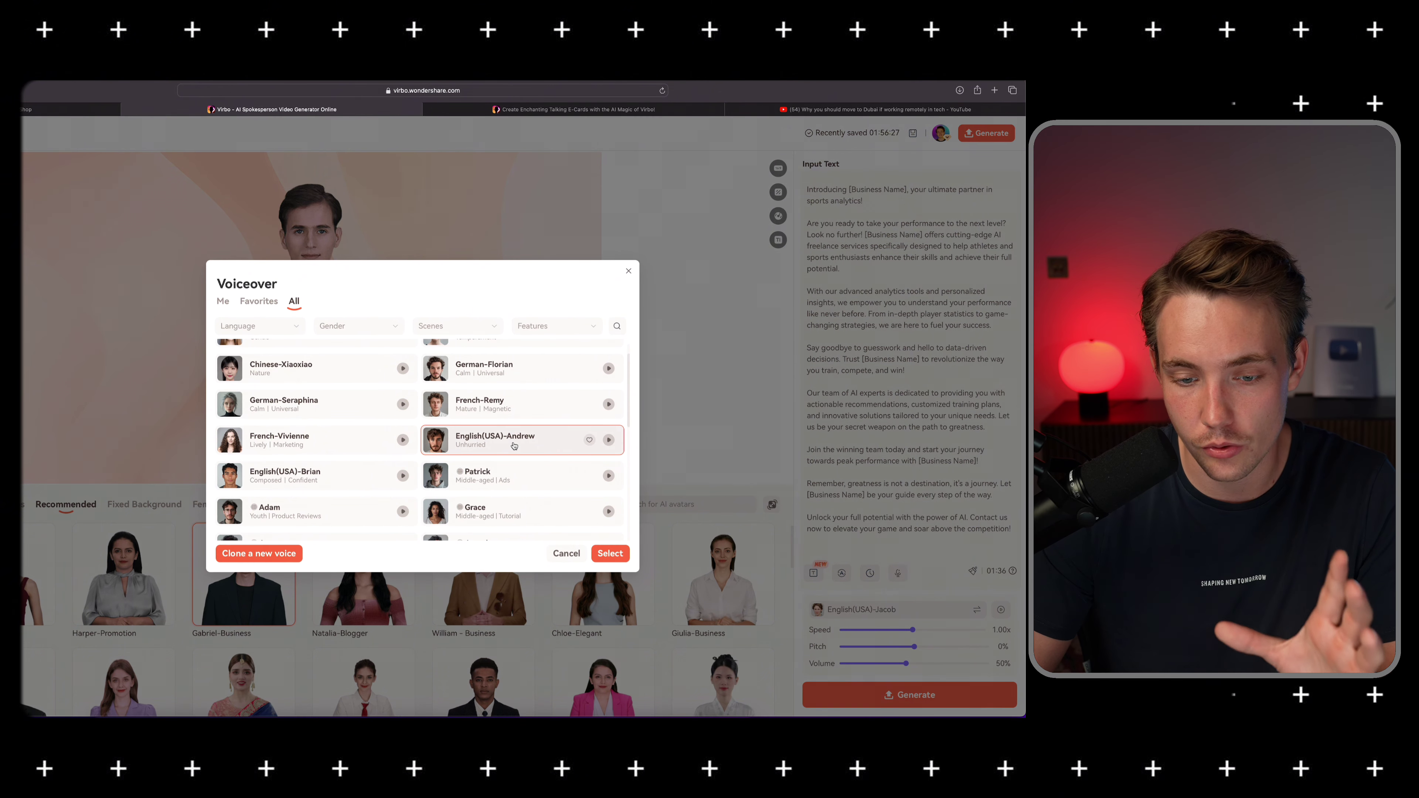
{"action": "left_click", "coordinate": [606, 553]}
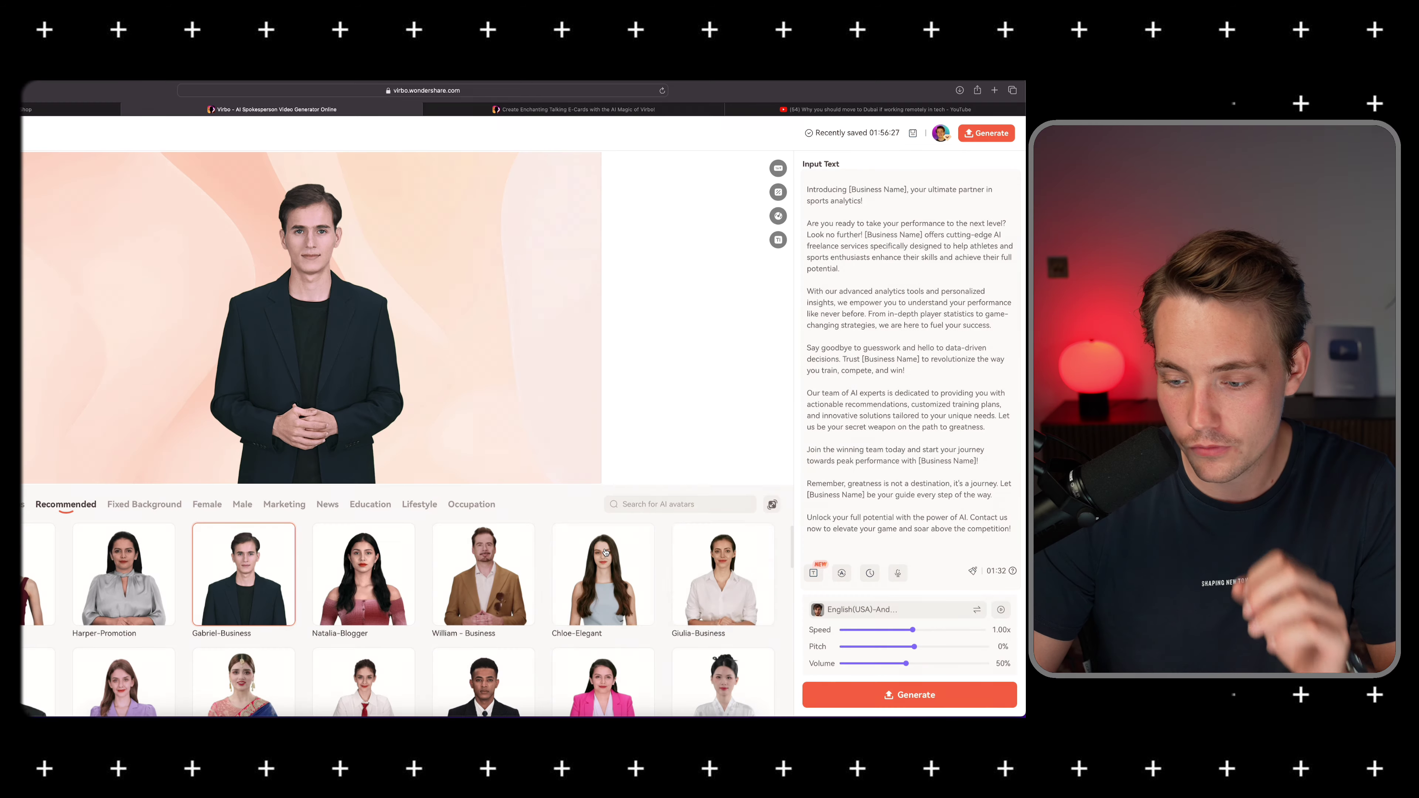
{"action": "left_click", "coordinate": [842, 574]}
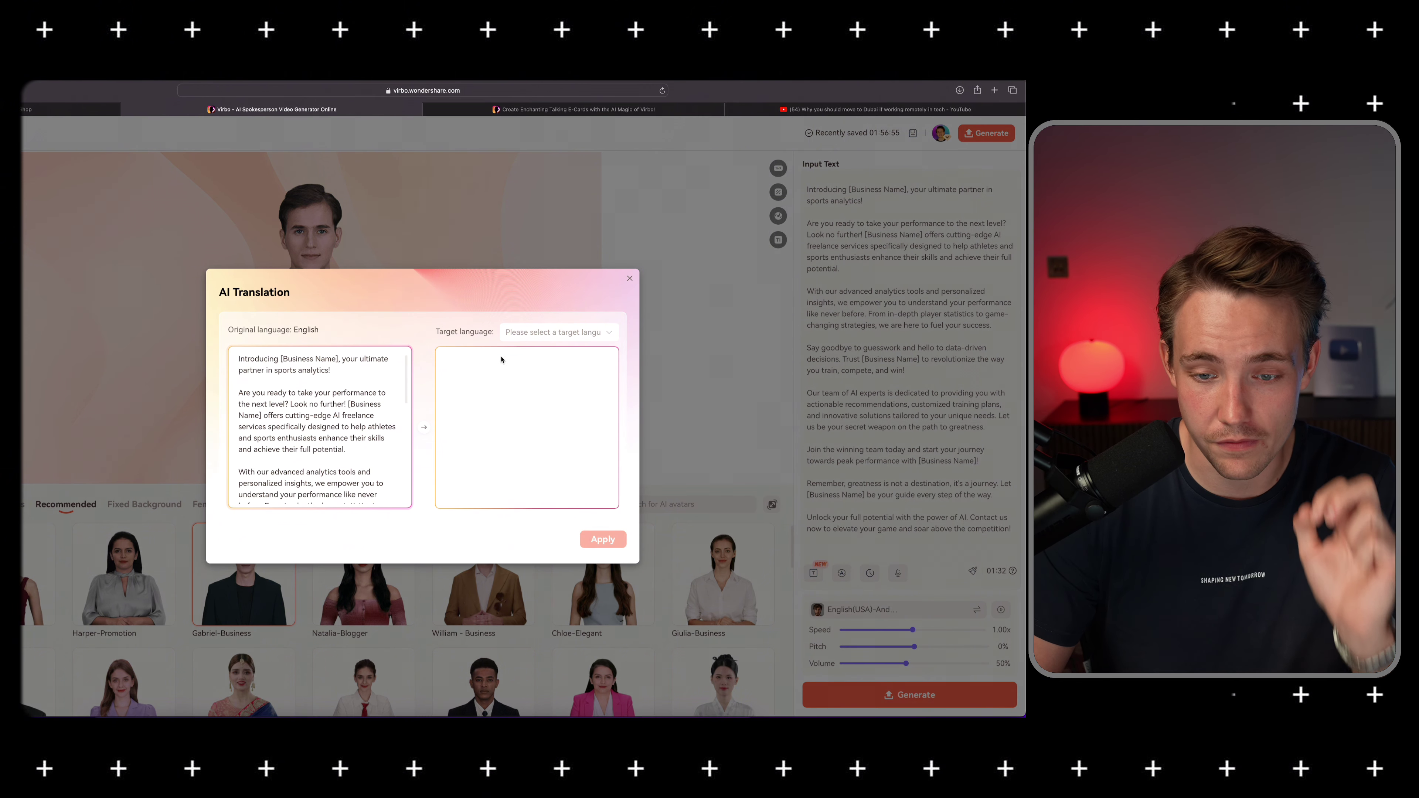
Preview the script translated into Danish, then close AI Translation without applying it
{"action": "left_click", "coordinate": [577, 334]}
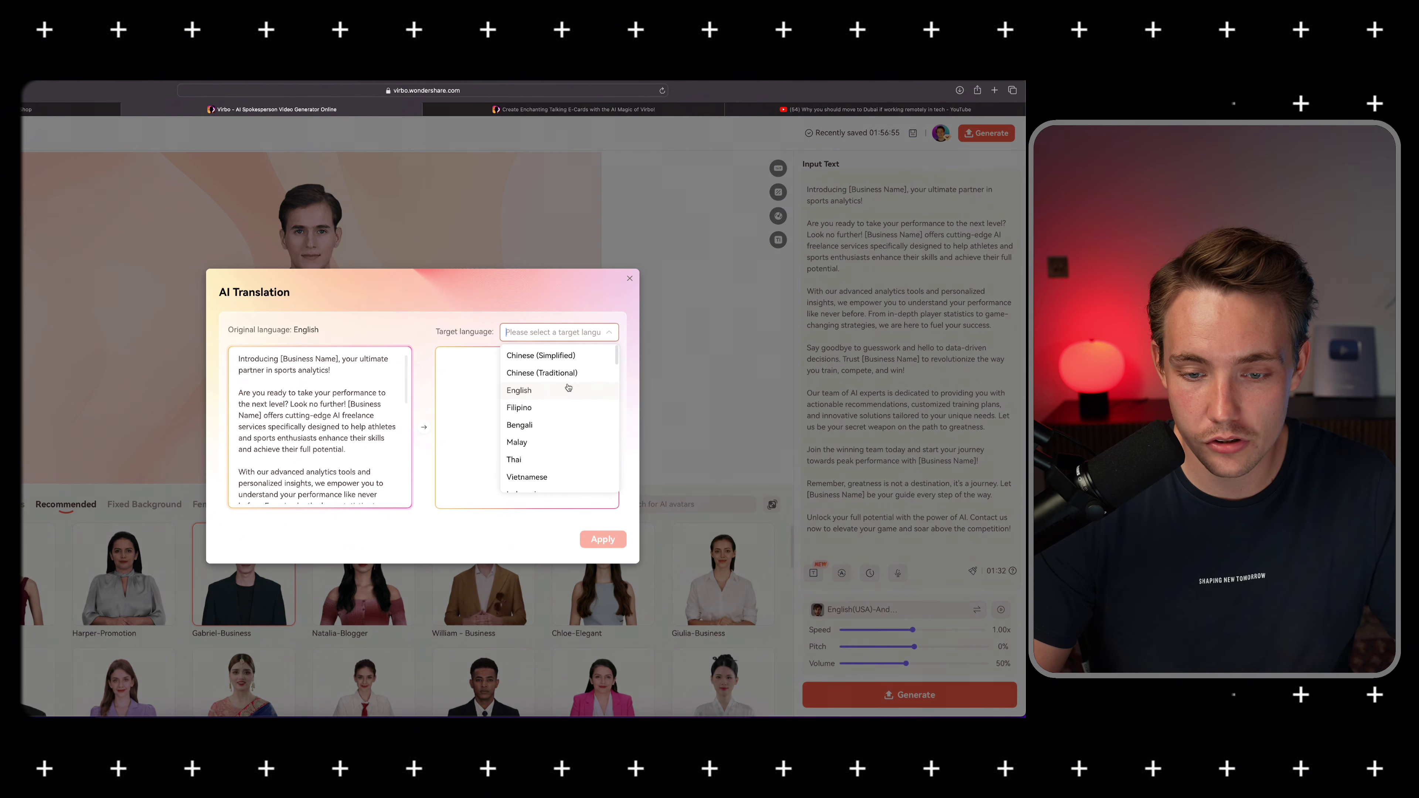
{"action": "scroll", "coordinate": [555, 403], "scroll_direction": "down", "scroll_amount": 15}
{"action": "scroll", "coordinate": [556, 404], "scroll_direction": "down", "scroll_amount": 5}
{"action": "left_click", "coordinate": [553, 407]}
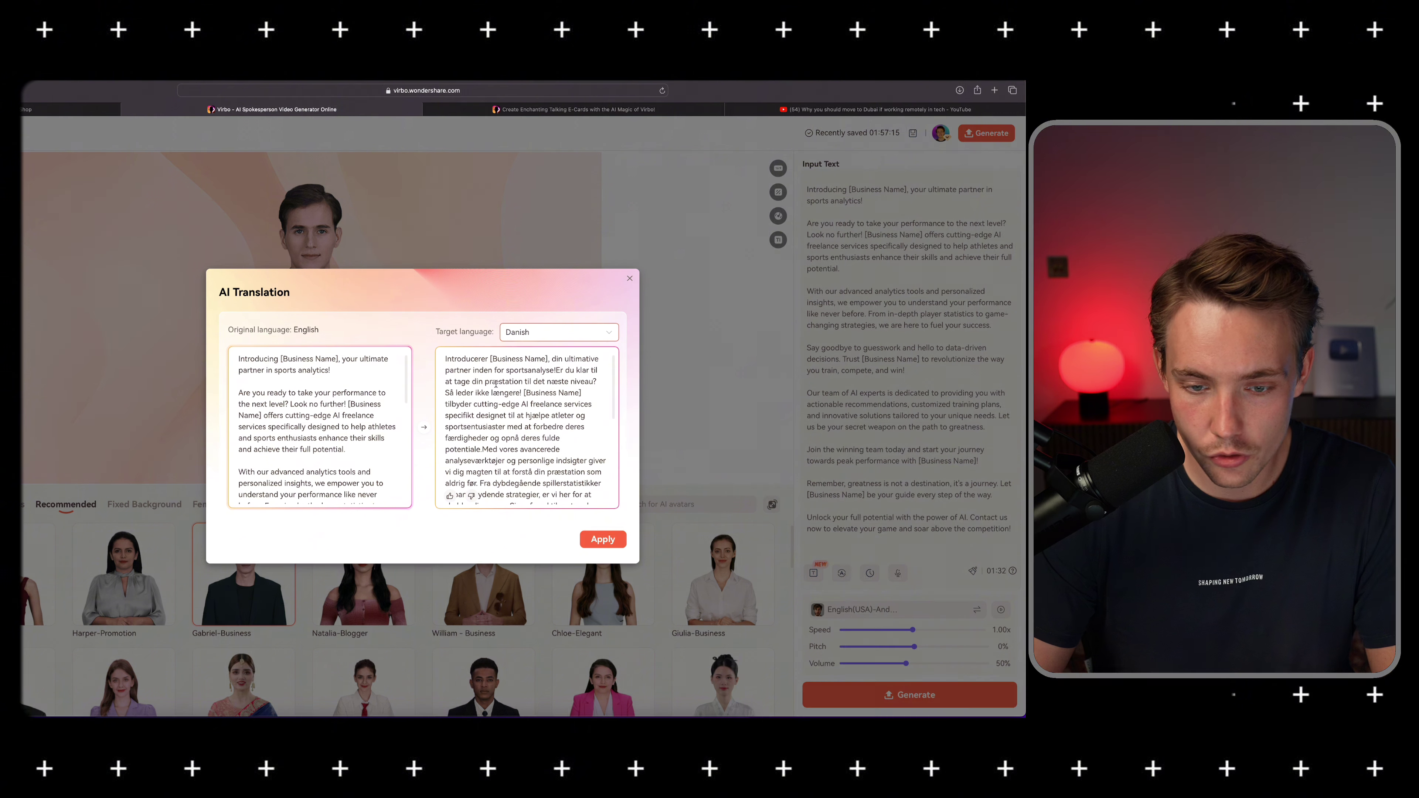
{"action": "scroll", "coordinate": [532, 431], "scroll_direction": "down", "scroll_amount": 5}
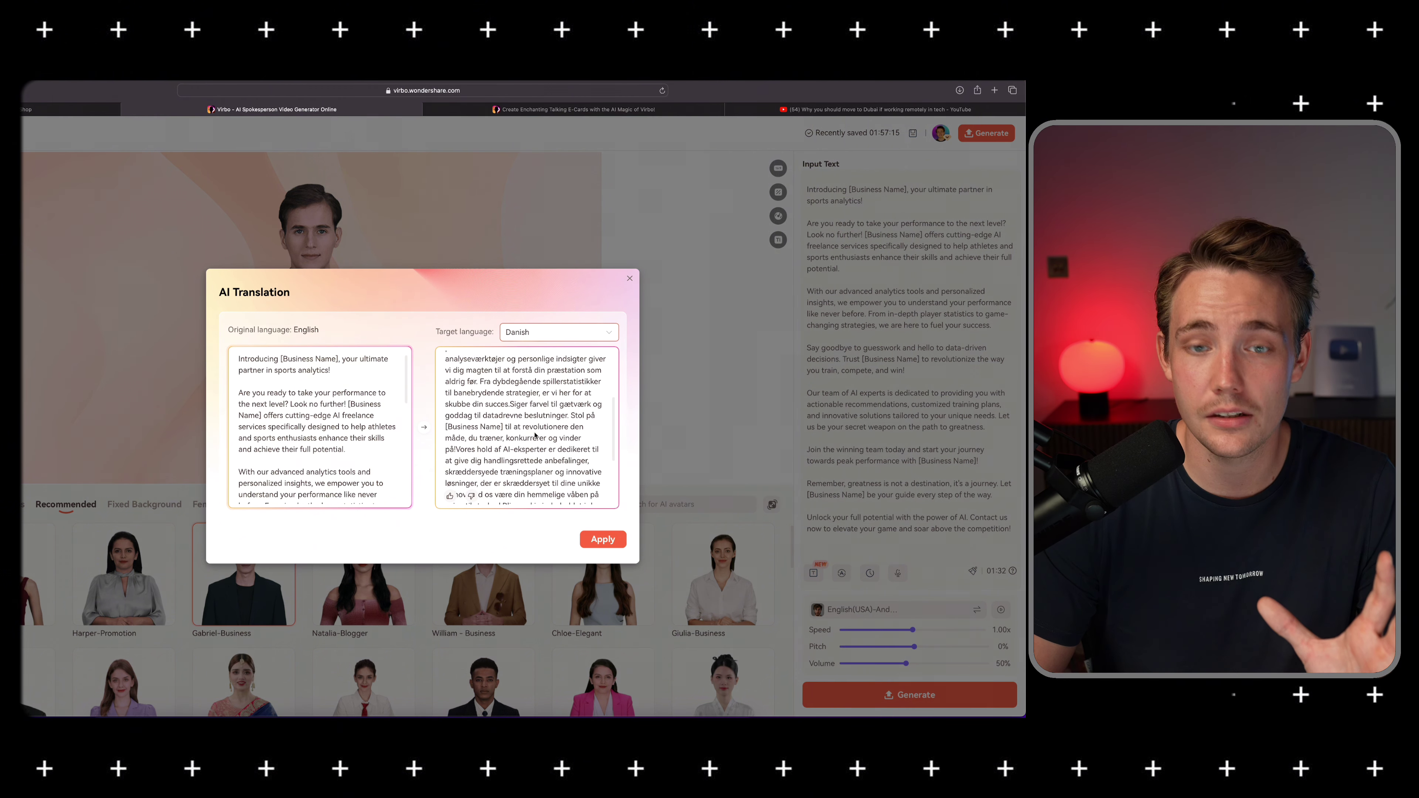
{"action": "scroll", "coordinate": [574, 428], "scroll_direction": "up", "scroll_amount": 5}
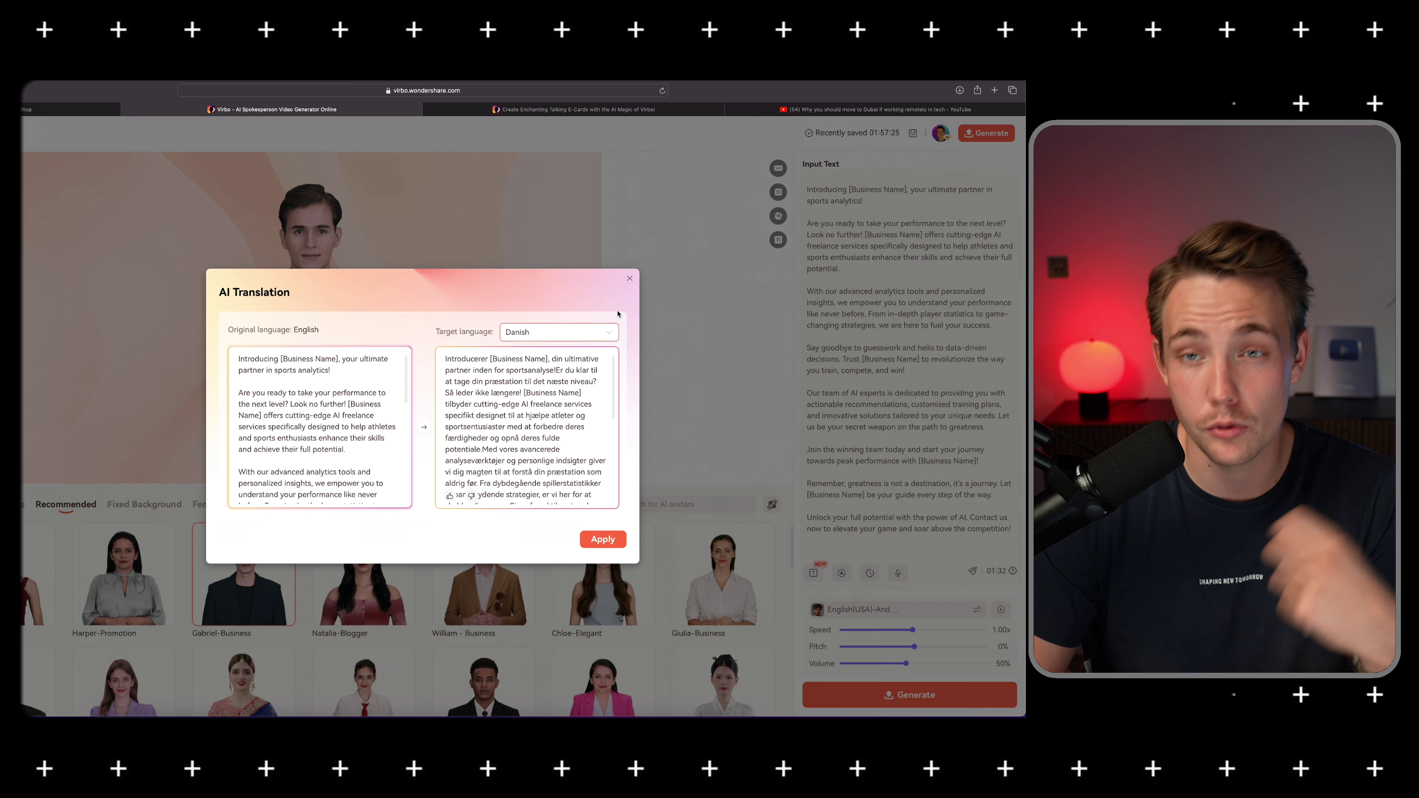
{"action": "left_click", "coordinate": [630, 282]}
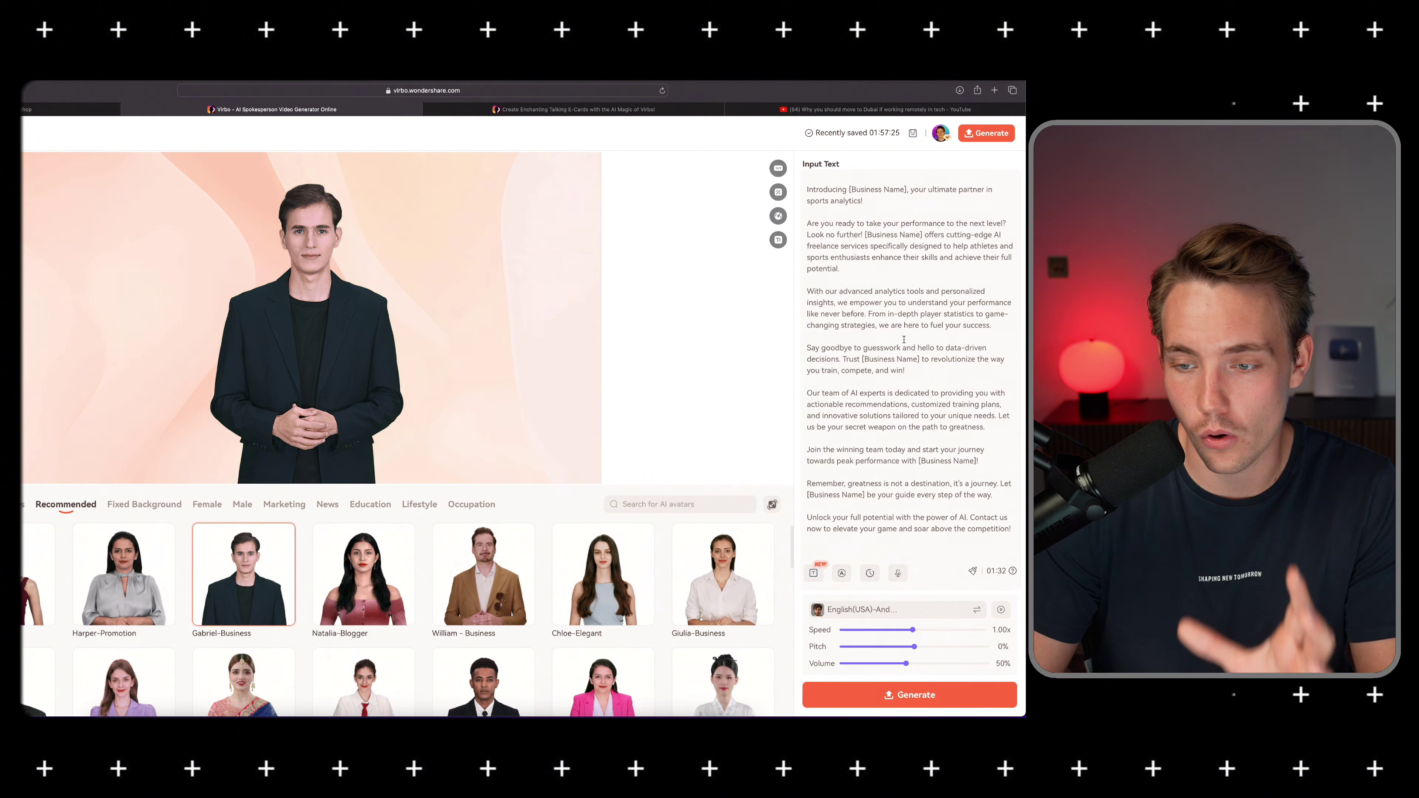
Check the available pause lengths, then browse the Background choices
{"action": "left_click", "coordinate": [872, 574]}
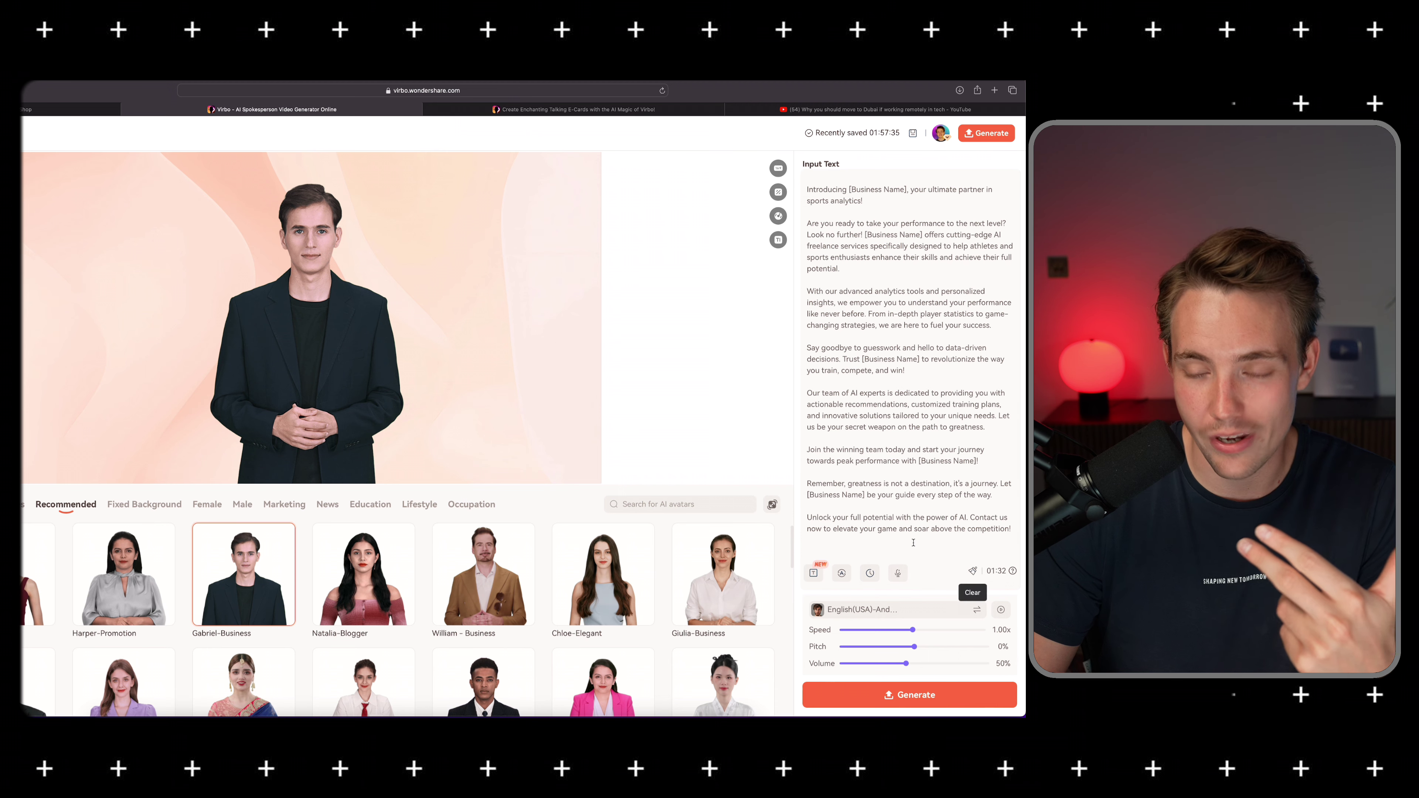
{"action": "left_click", "coordinate": [778, 192]}
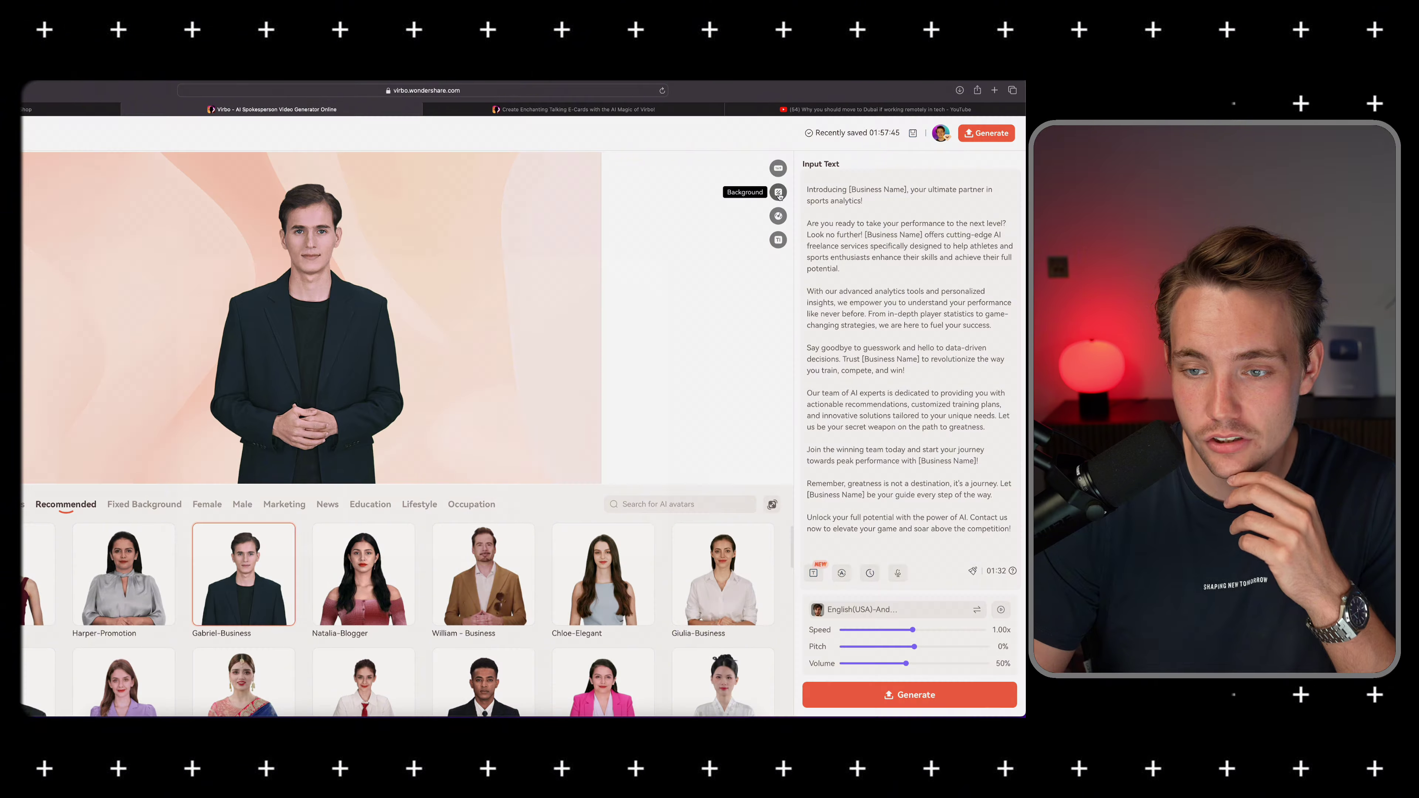
{"action": "scroll", "coordinate": [310, 342], "scroll_direction": "down", "scroll_amount": 8}
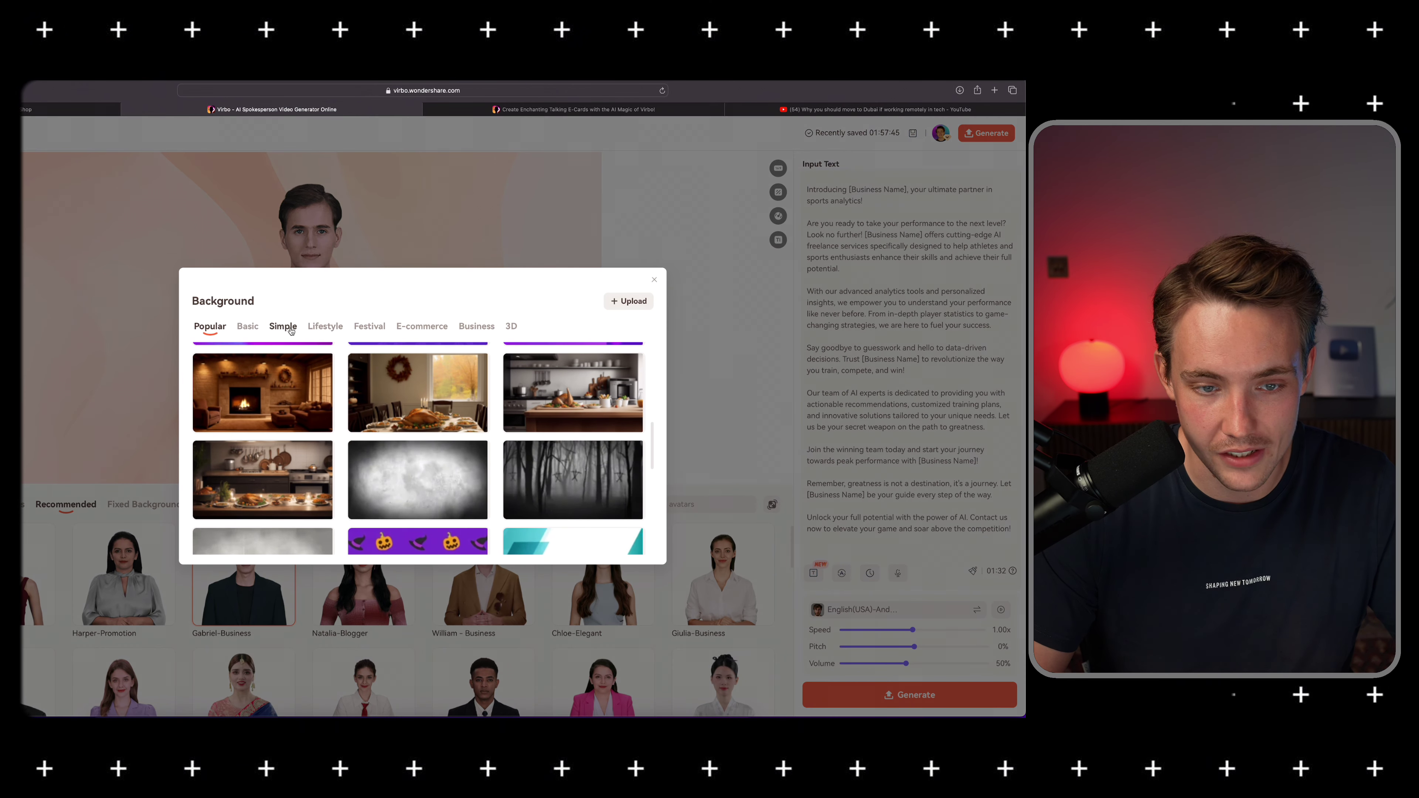
Set the third Business office thumbnail, a glass-walled office, as the background
{"action": "left_click", "coordinate": [468, 328]}
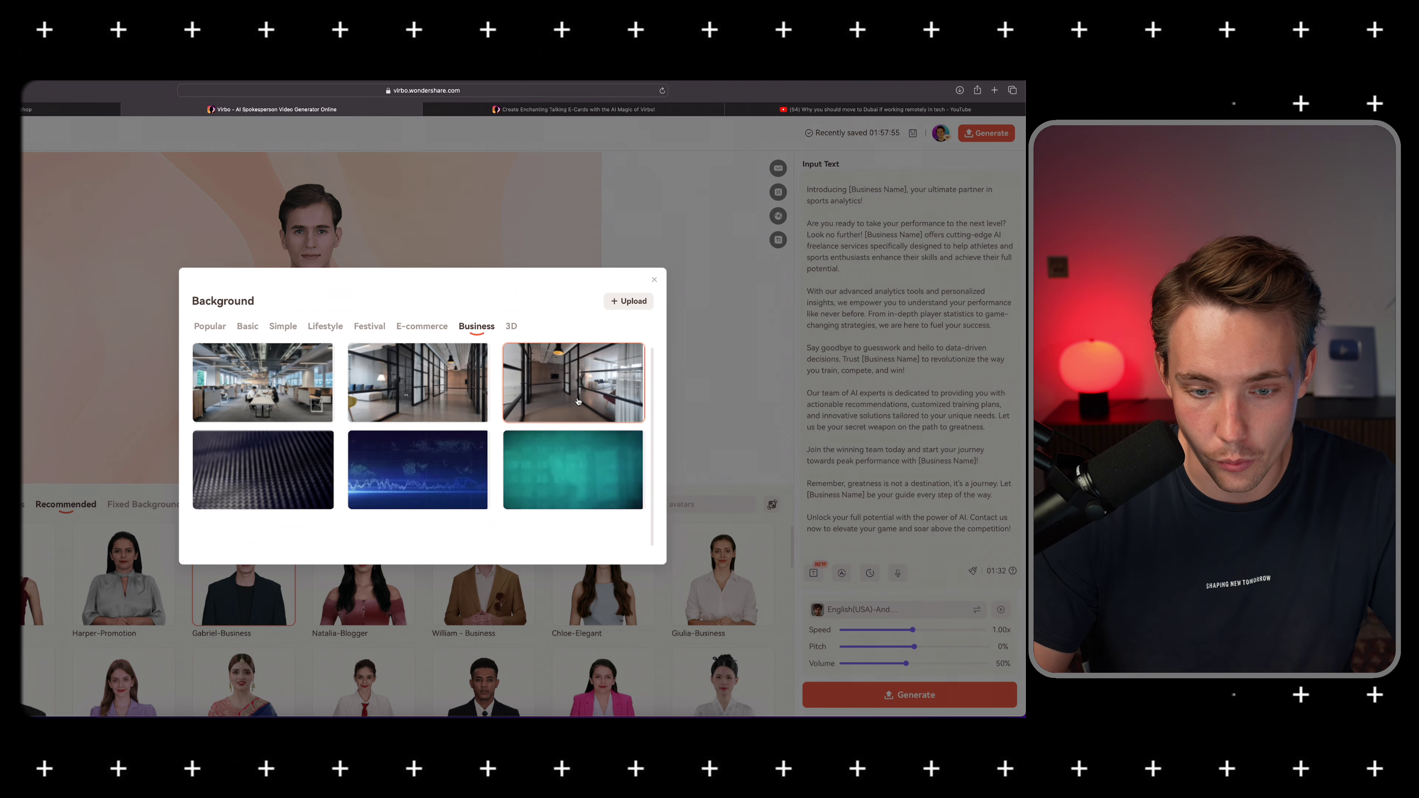
{"action": "left_click", "coordinate": [540, 412]}
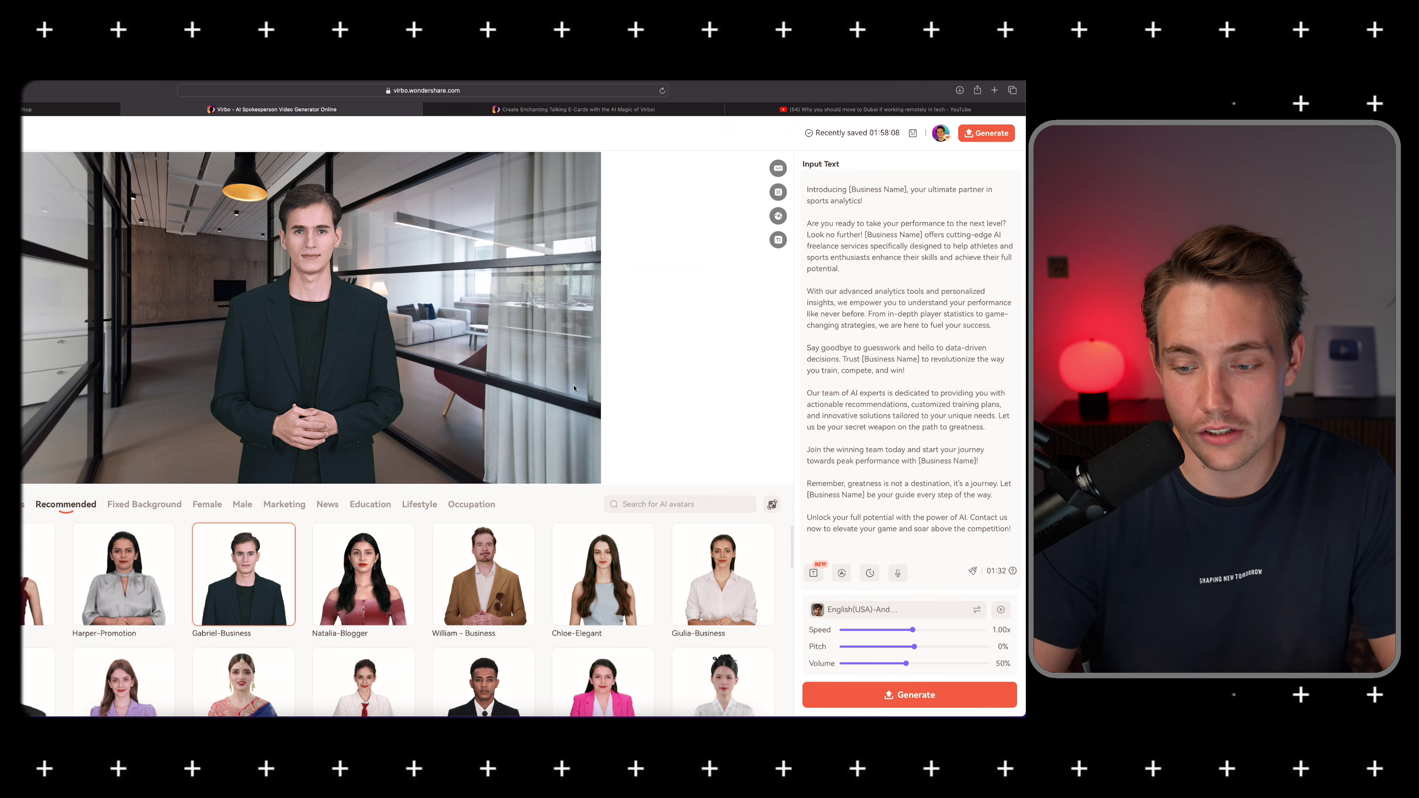
Close the Music choices without adding any music and enable subtitles
{"action": "left_click", "coordinate": [779, 217]}
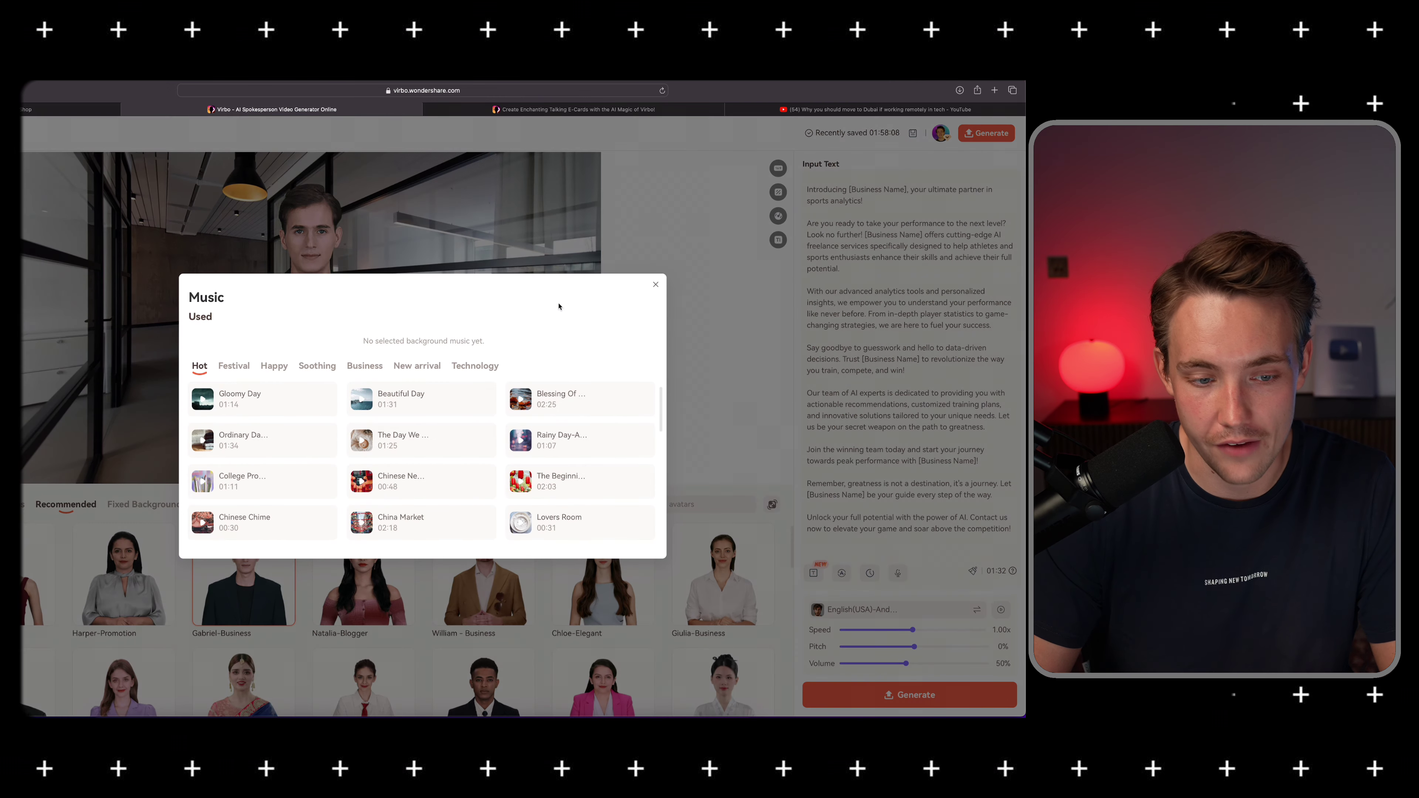
{"action": "mouse_move", "coordinate": [641, 417]}
{"action": "scroll", "coordinate": [564, 463], "scroll_direction": "down", "scroll_amount": 5}
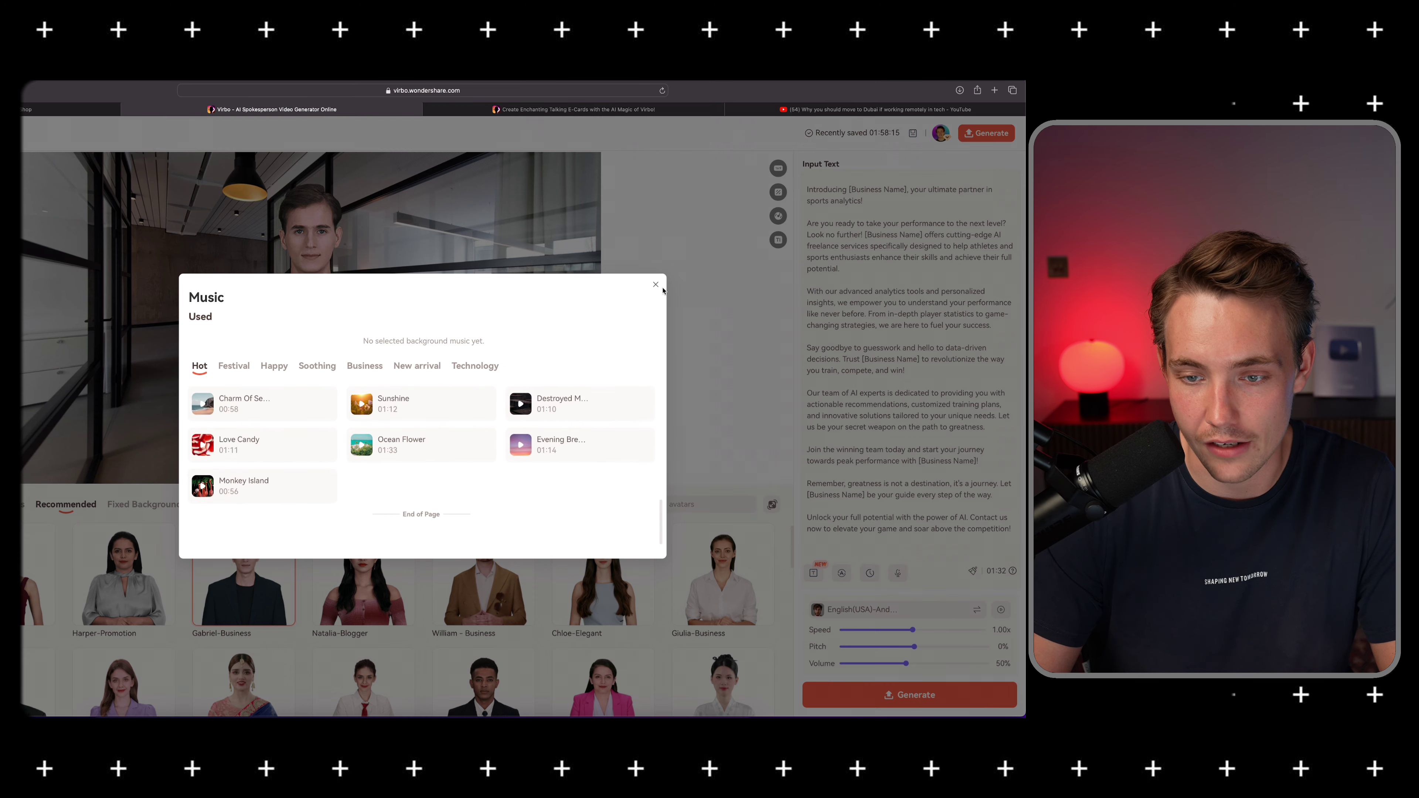
{"action": "left_click", "coordinate": [656, 285]}
{"action": "left_click", "coordinate": [778, 240]}
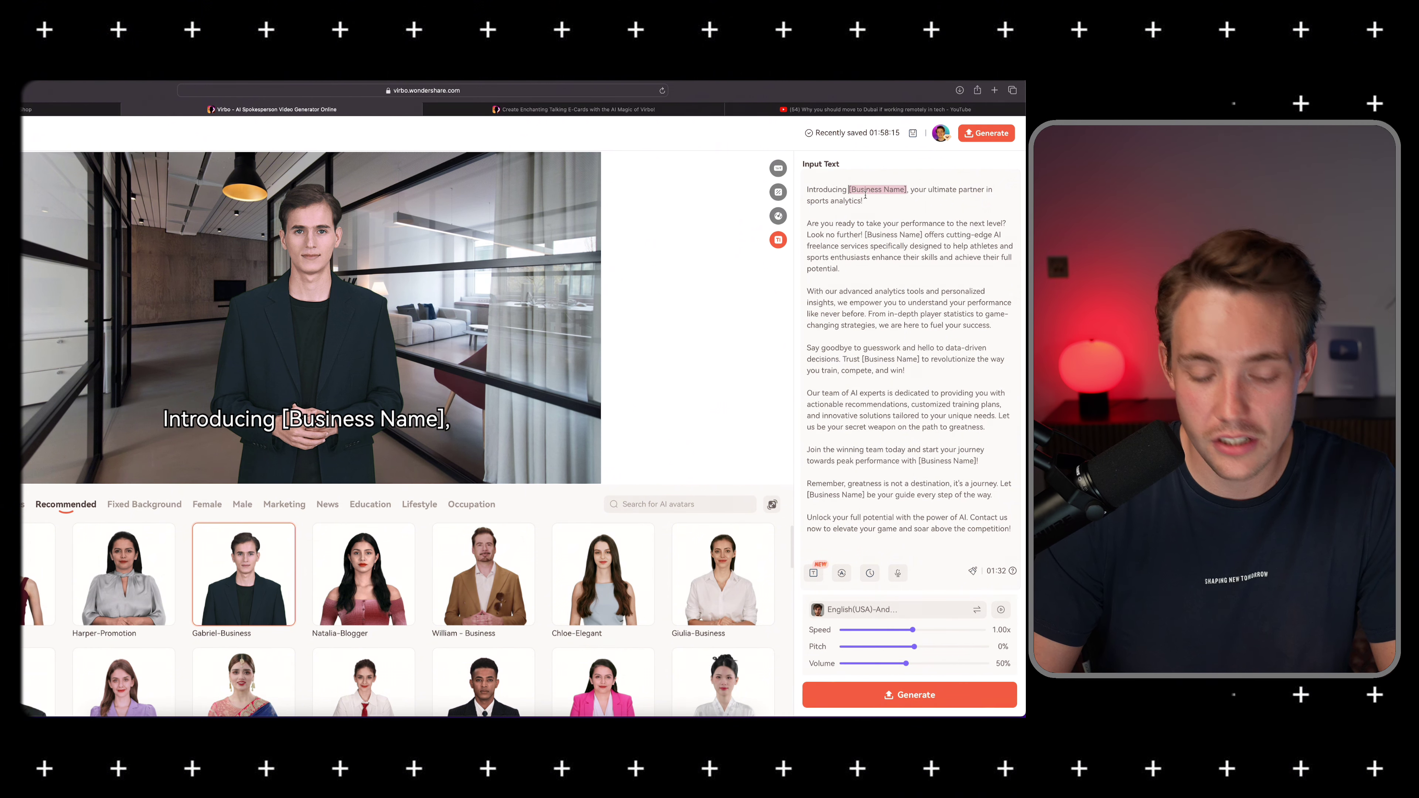
Replace the first [Business Name] with the presenter's name and generate the video
{"action": "type", "text": "Nicolai"}
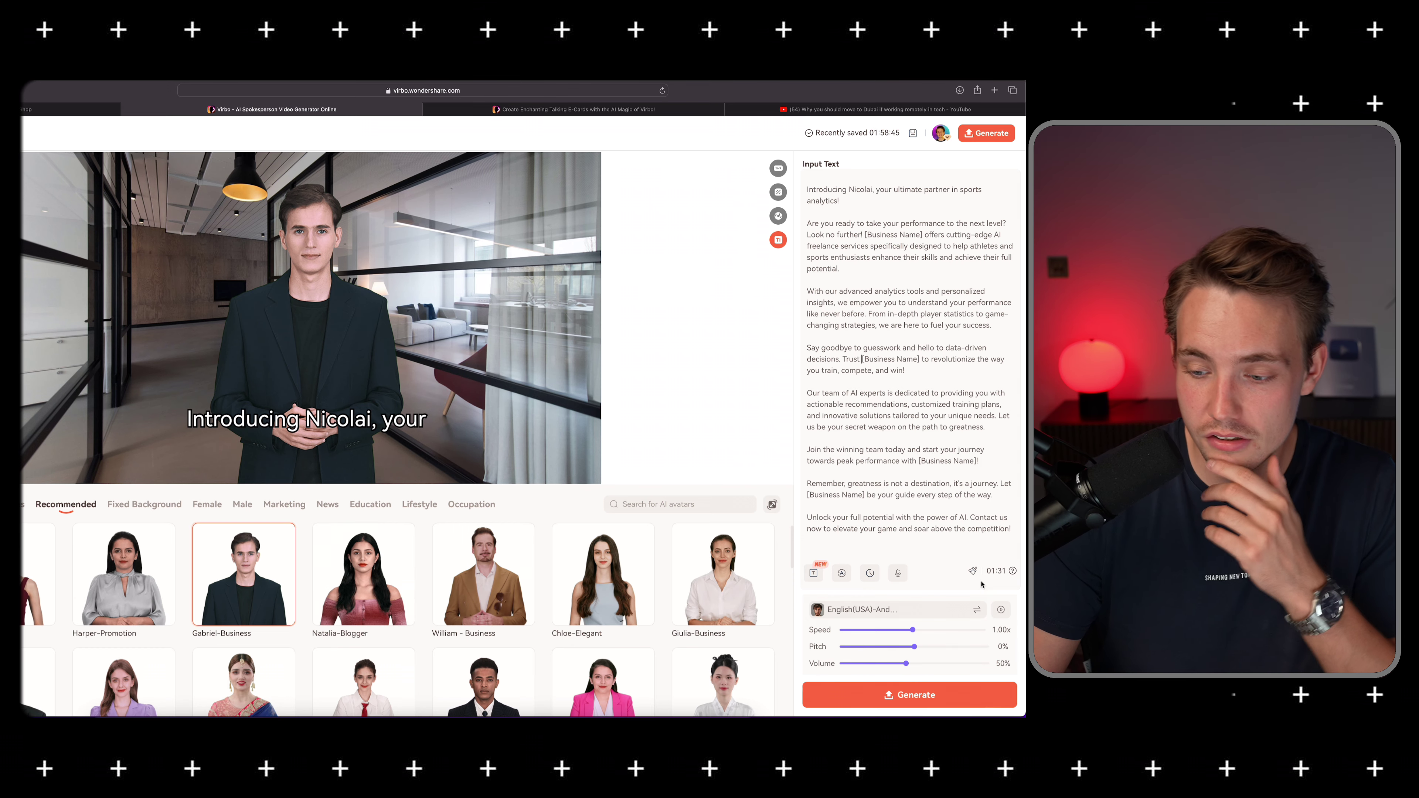
{"action": "left_click", "coordinate": [925, 694]}
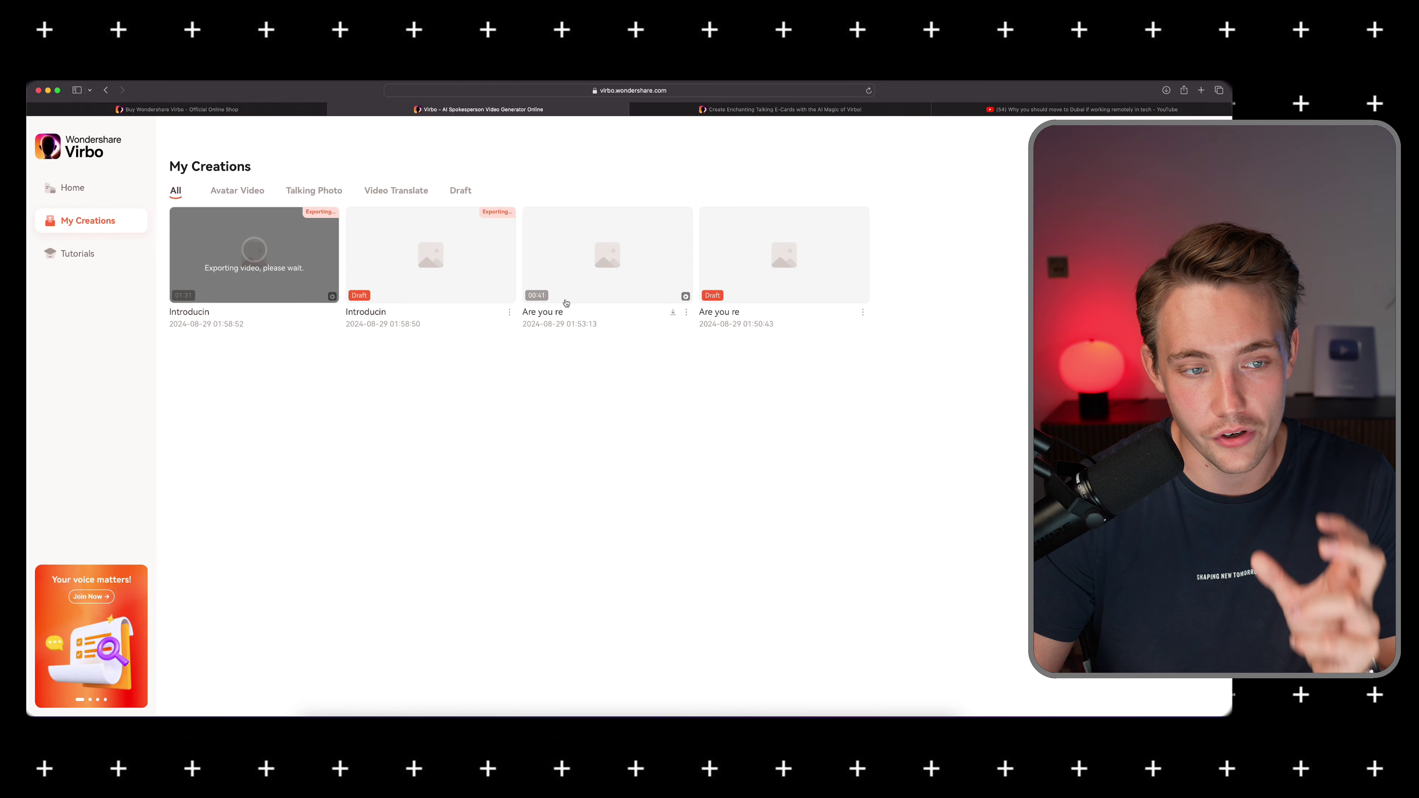
Filter My Creations to Talking Photo and start a new talking photo
{"action": "left_click", "coordinate": [317, 191]}
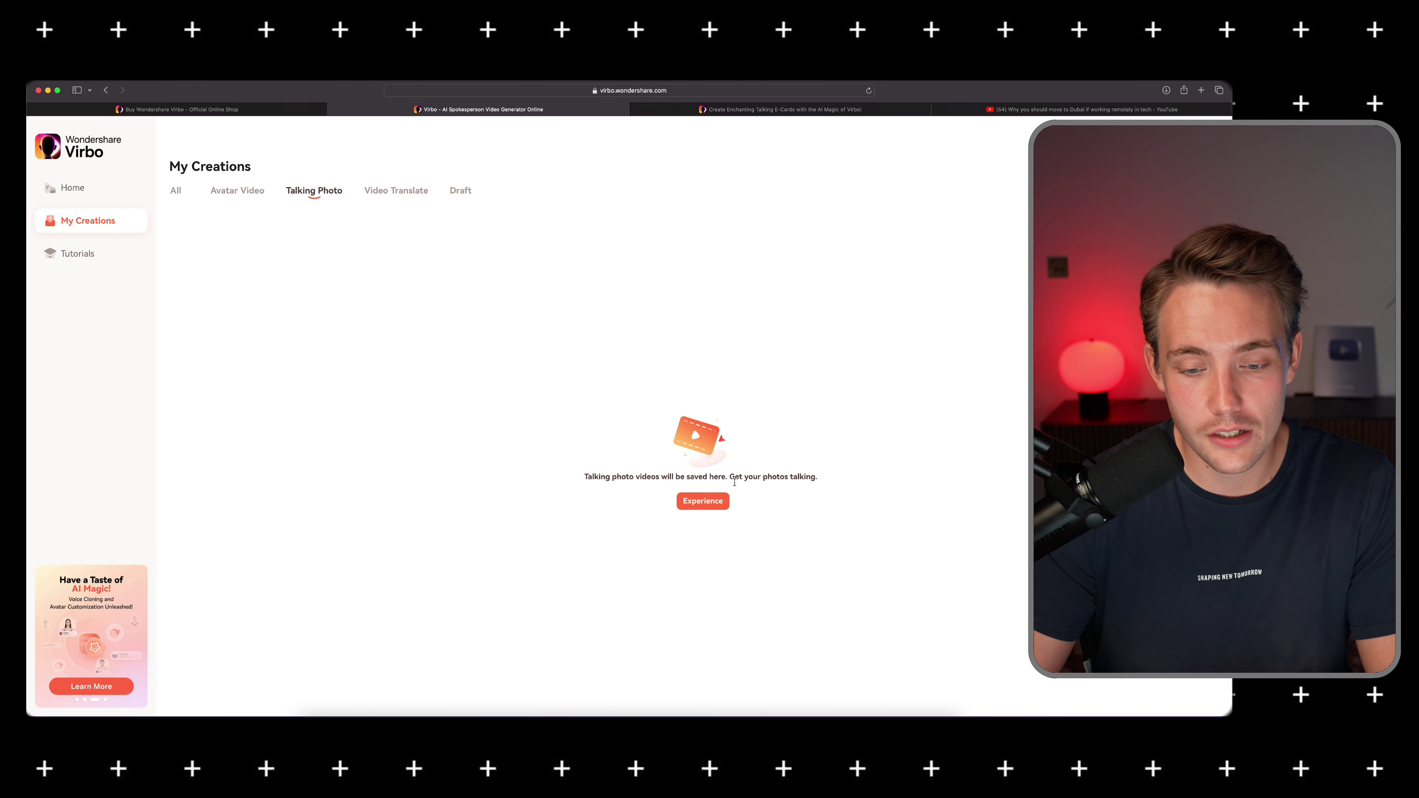
{"action": "left_click", "coordinate": [715, 501]}
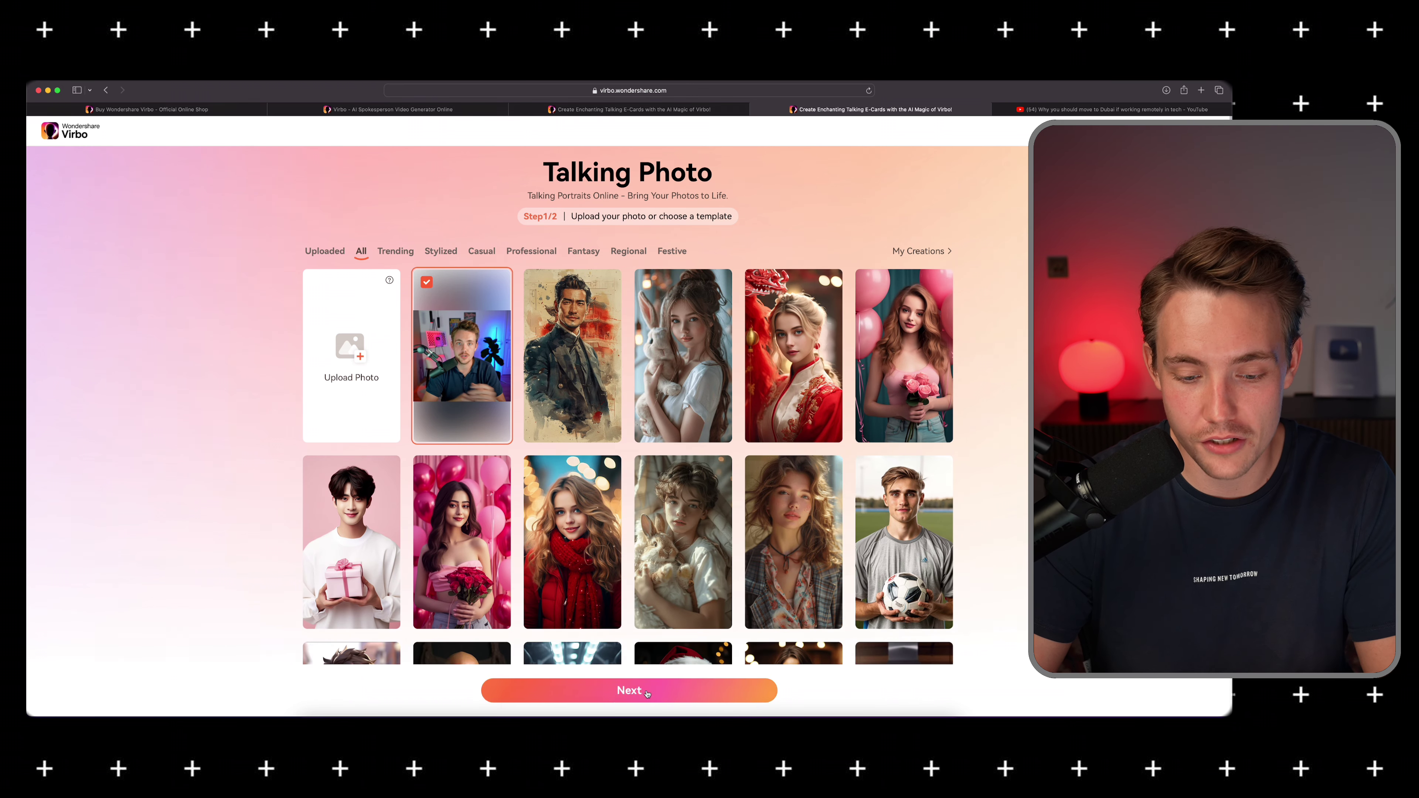
Move to Step 2/2 and replace the default text with the pasted sports-analytics script
{"action": "left_click", "coordinate": [647, 692]}
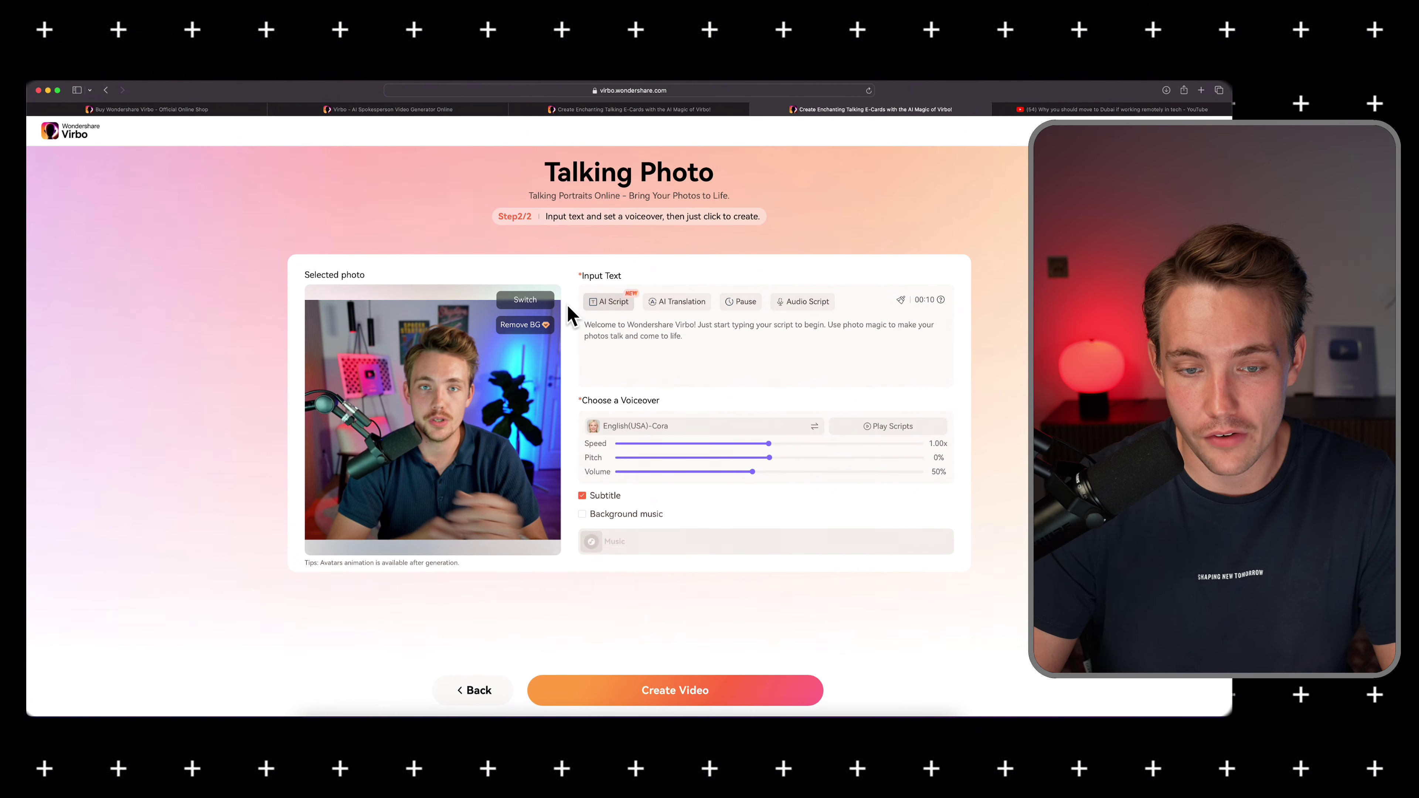
{"action": "key", "text": "super+a"}
{"action": "key", "text": "BackSpace"}
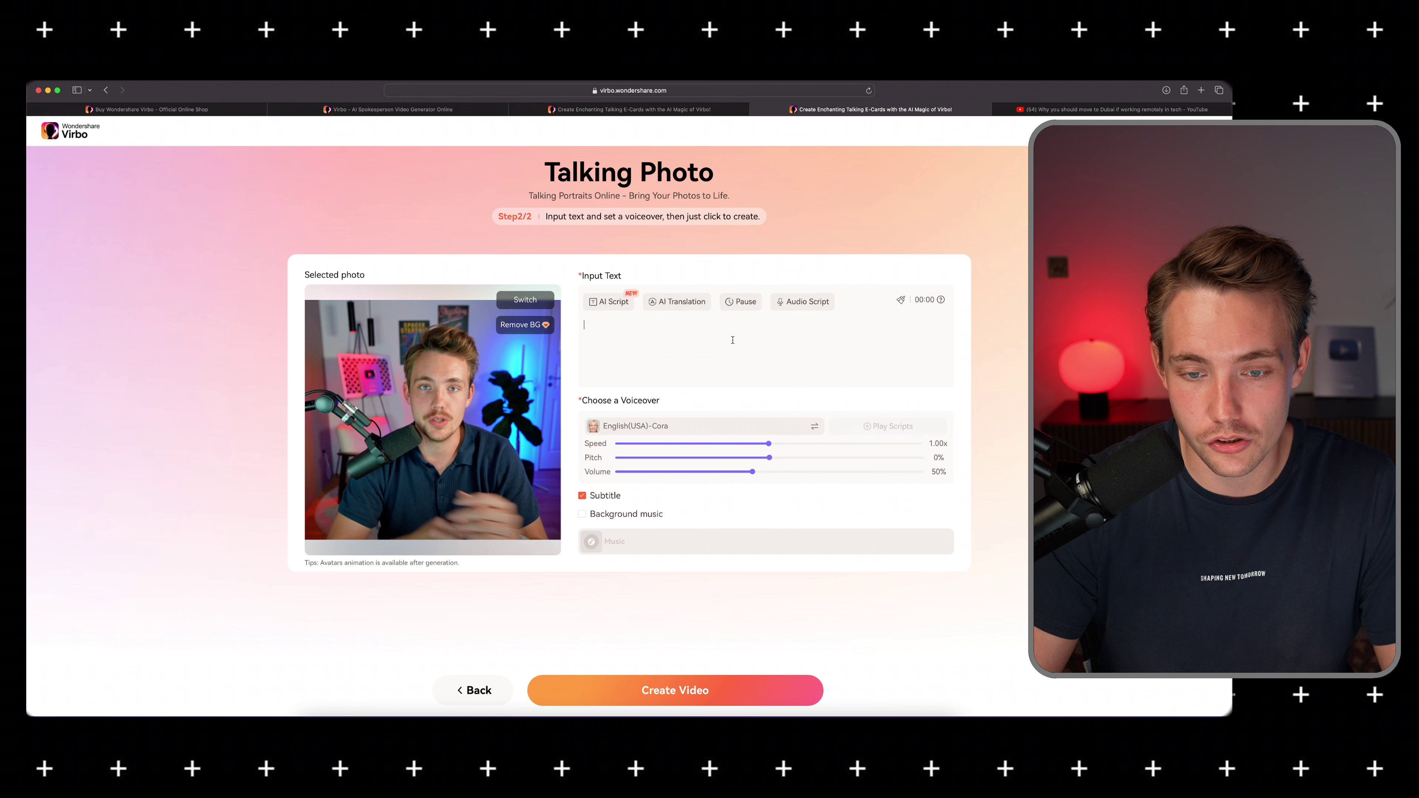
{"action": "type", "text": "Remember, greatness is not a destination, it's a journey. Let [Business Name] be your guide every step of the way.  Unlock your full potential with the power of AI. Contact us now to elevate your game and soar above the competition!"}
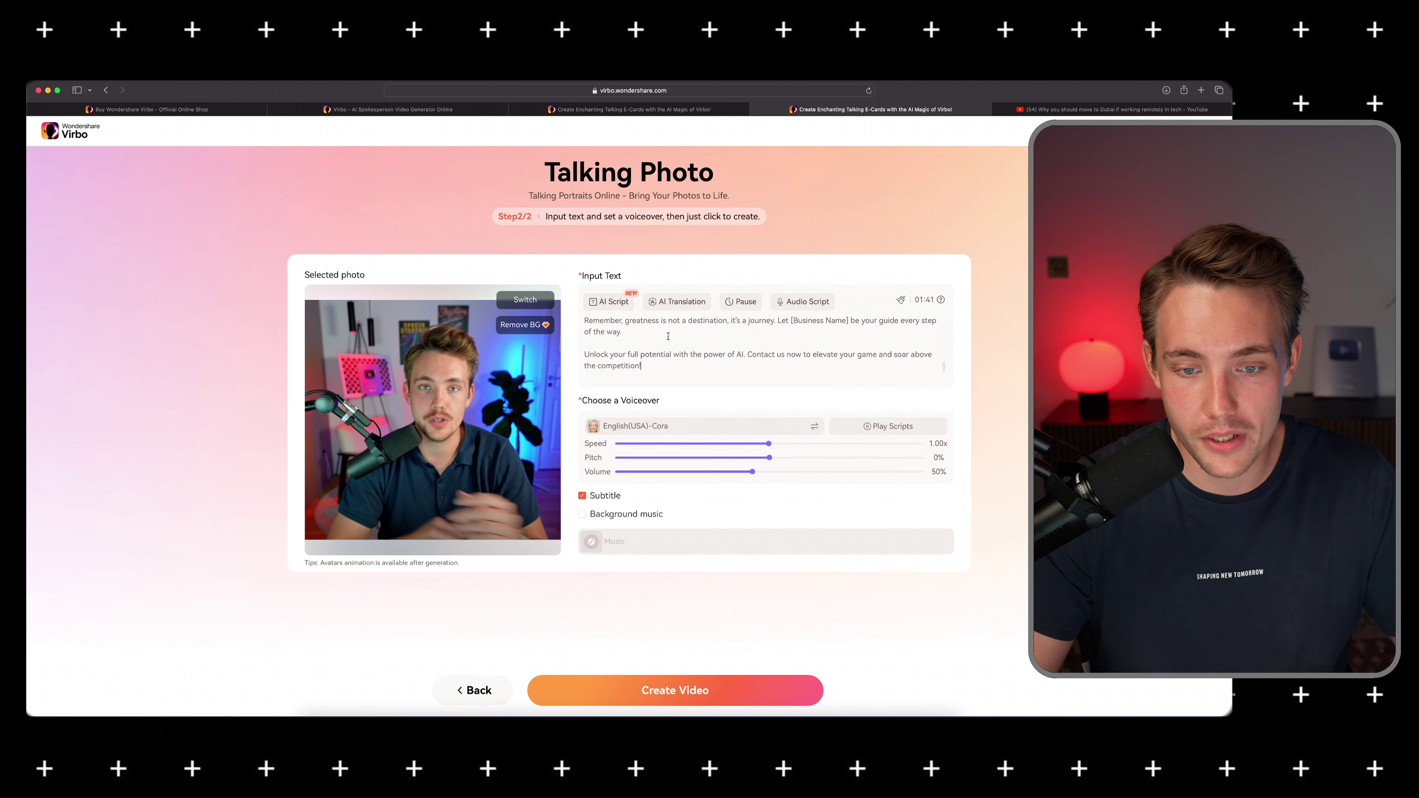
{"action": "scroll", "coordinate": [668, 336], "scroll_direction": "up", "scroll_amount": 3}
{"action": "left_click", "coordinate": [743, 302]}
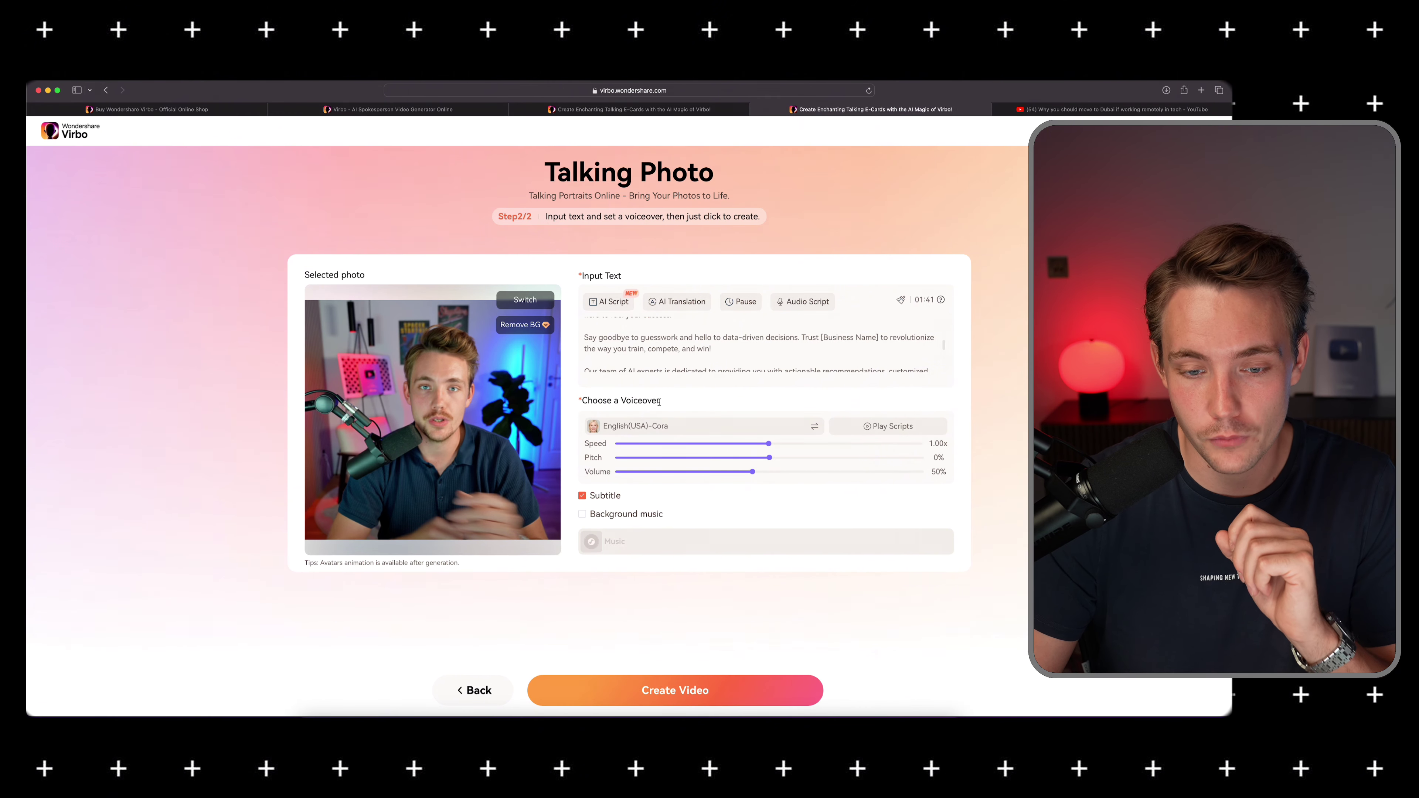
Switch the talking photo's voiceover to English(USA)-Andrew
{"action": "left_click", "coordinate": [721, 426]}
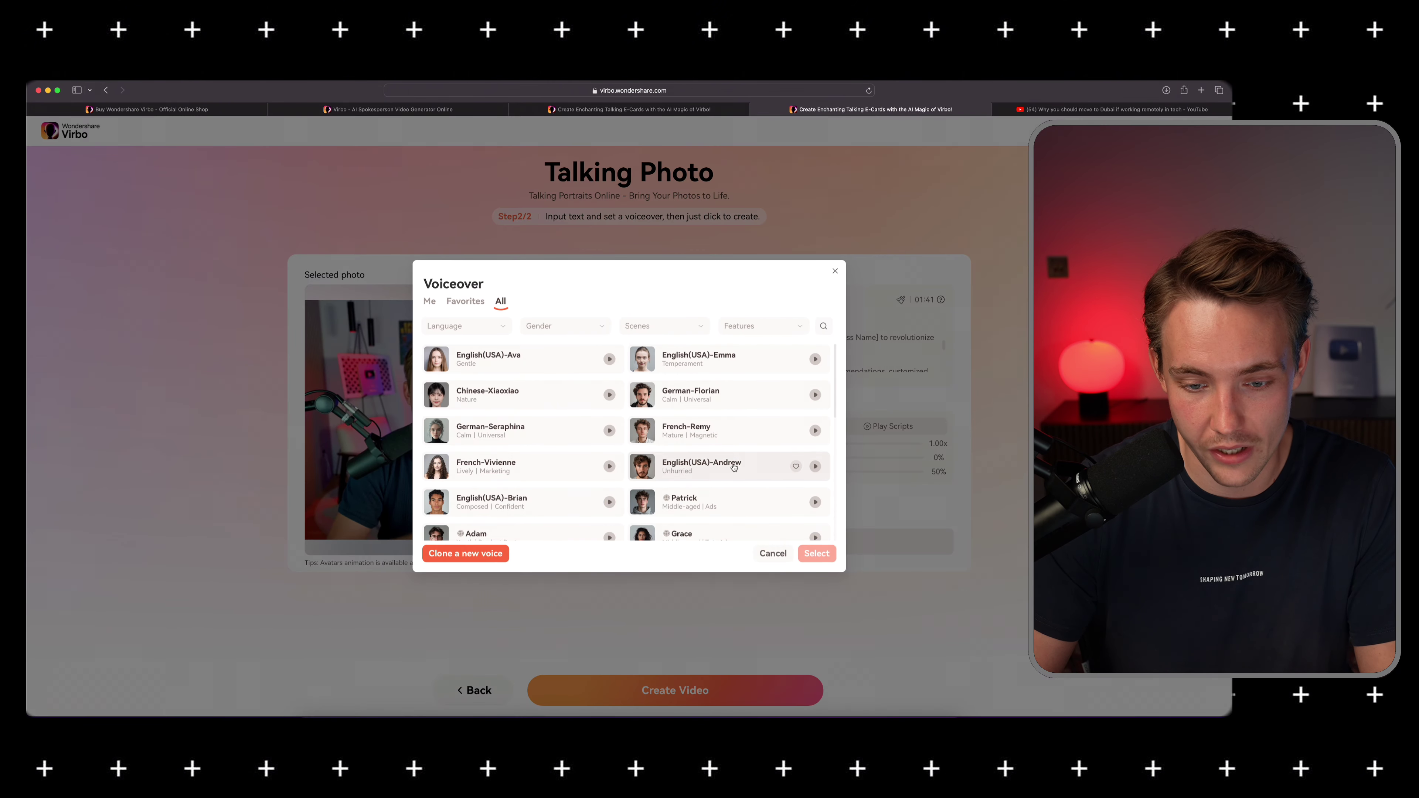
{"action": "left_click", "coordinate": [734, 467]}
{"action": "left_click", "coordinate": [817, 553]}
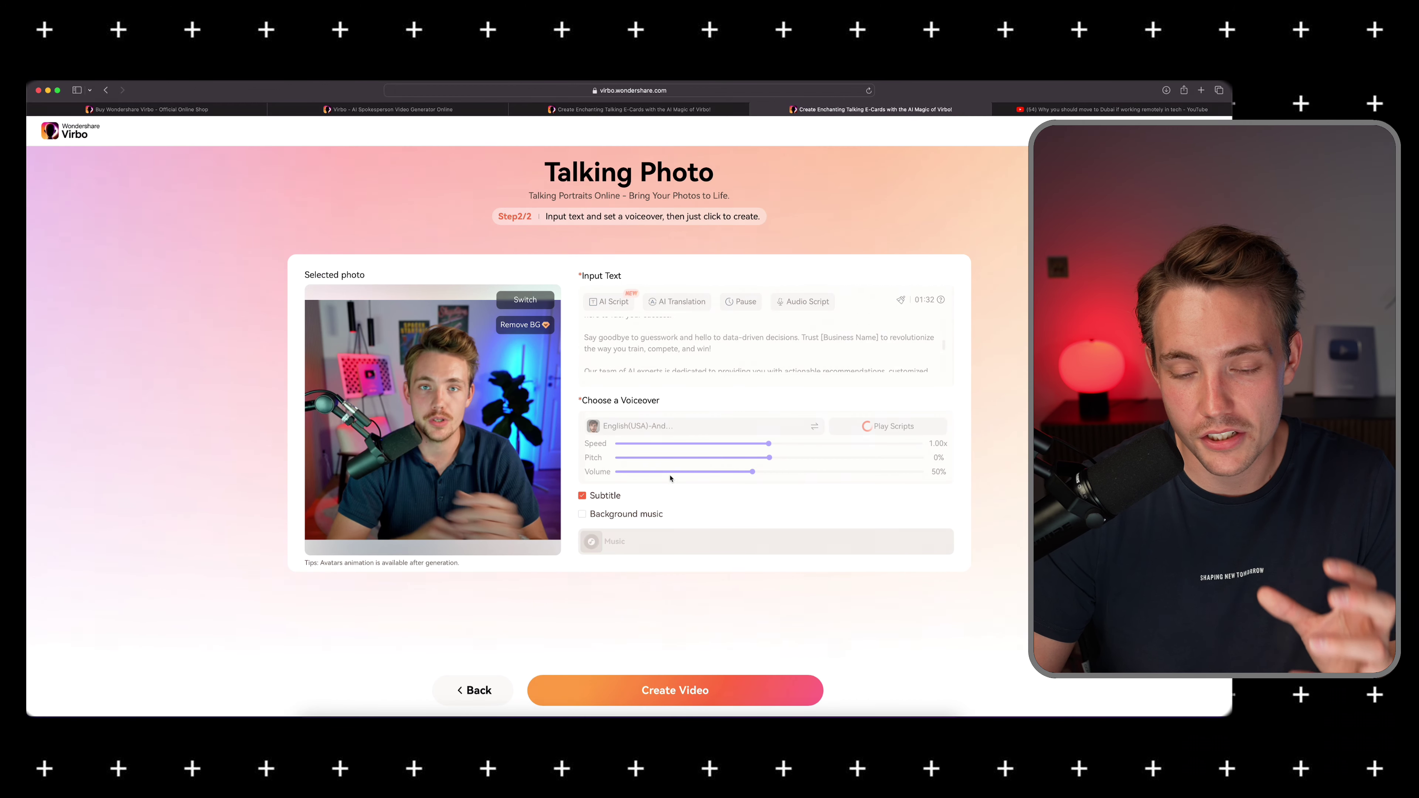
Turn background music on and back off, then stop the voiceover preview
{"action": "left_click", "coordinate": [583, 515]}
{"action": "left_click", "coordinate": [583, 515]}
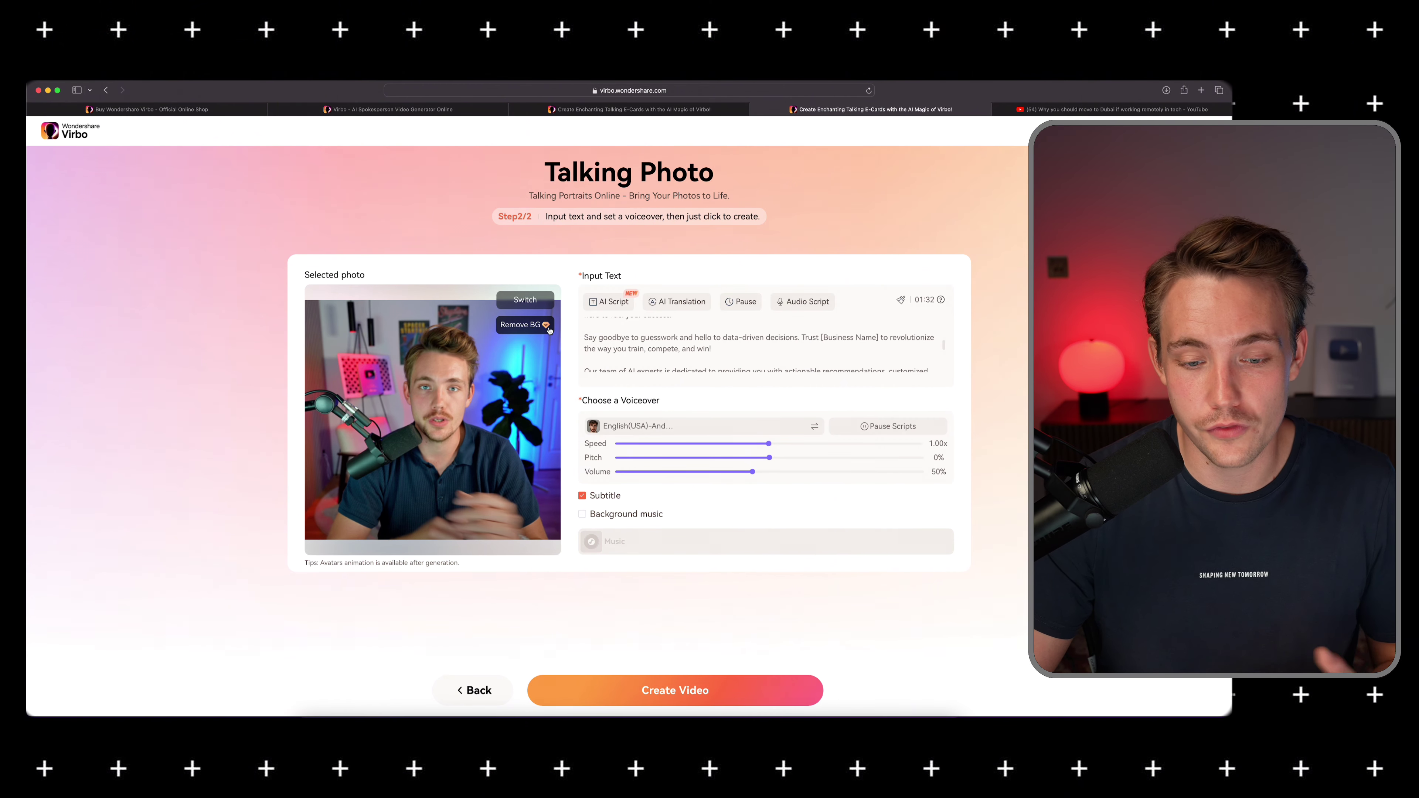
{"action": "left_click", "coordinate": [888, 426]}
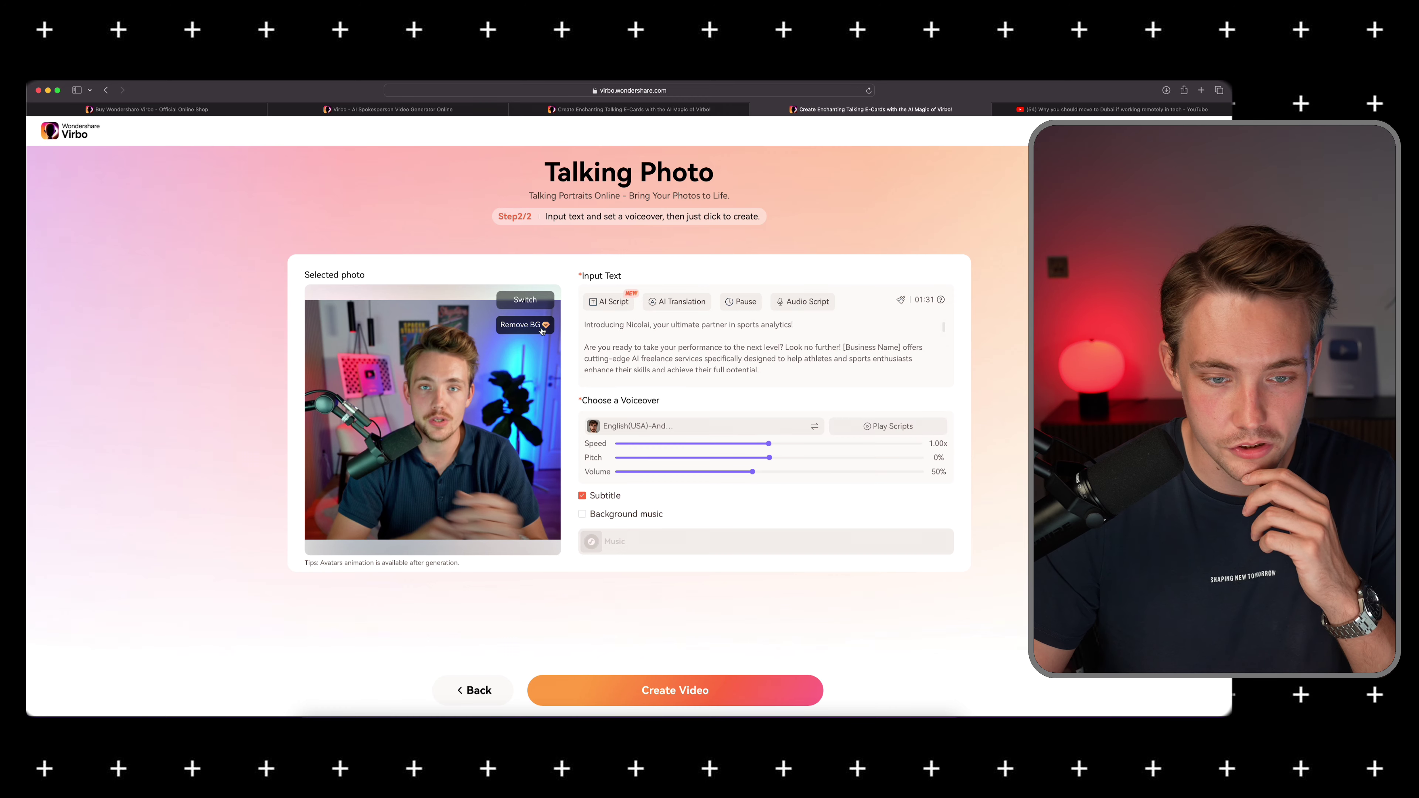
Remove the photo's background and send the talking photo for video creation
{"action": "left_click", "coordinate": [523, 324]}
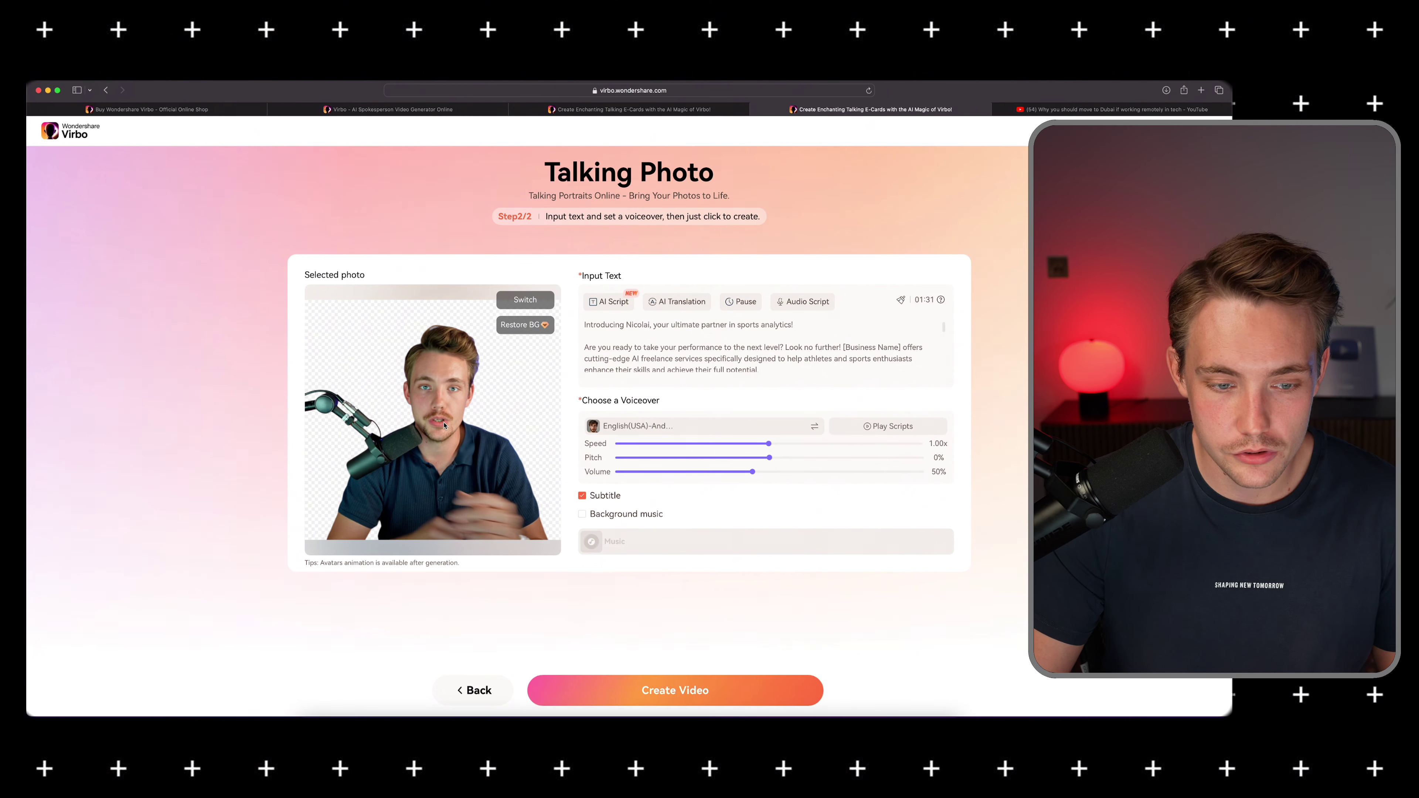
{"action": "left_click", "coordinate": [660, 689]}
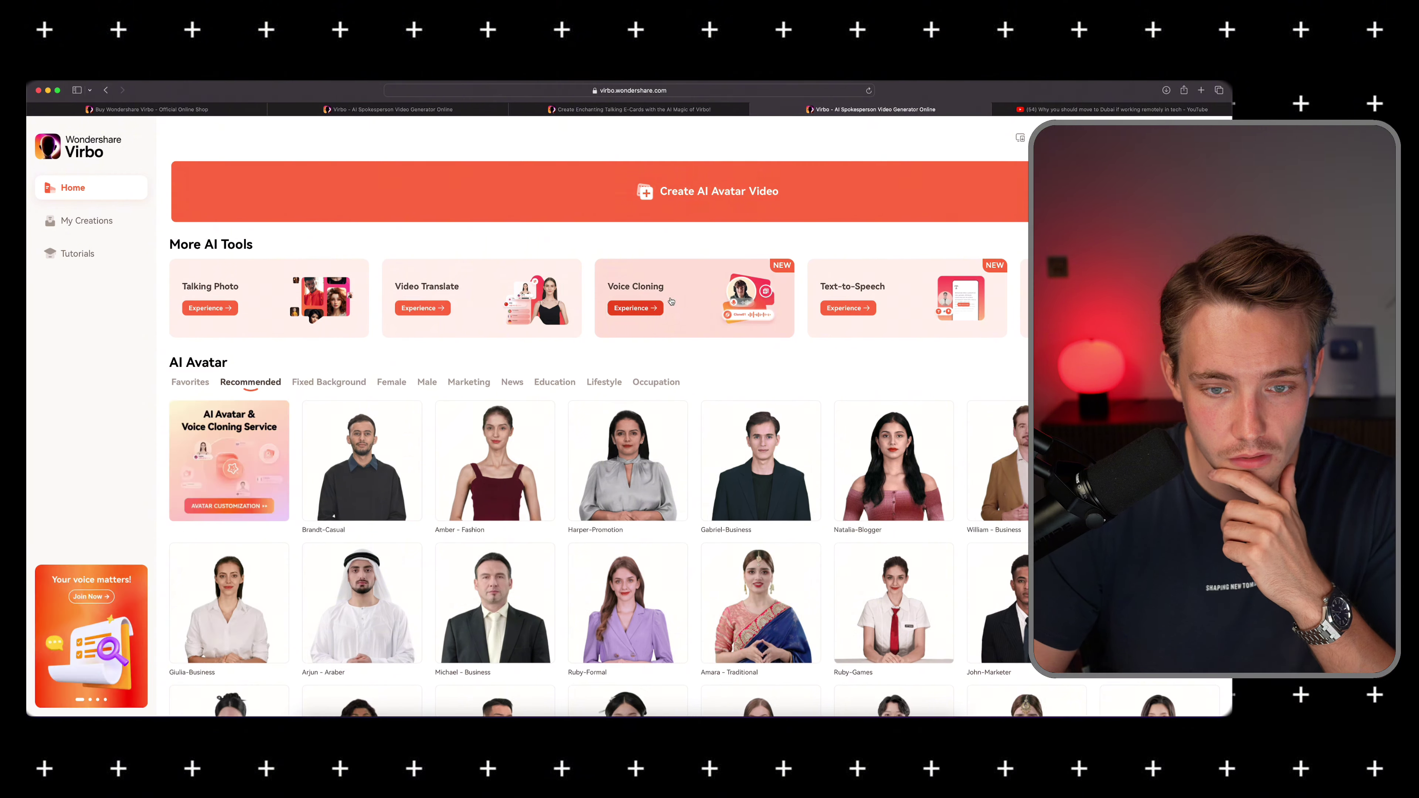
Check My Creations across the Avatar Video, Talking Photo and Video Translate tabs, then open Video Translate
{"action": "left_click", "coordinate": [89, 221]}
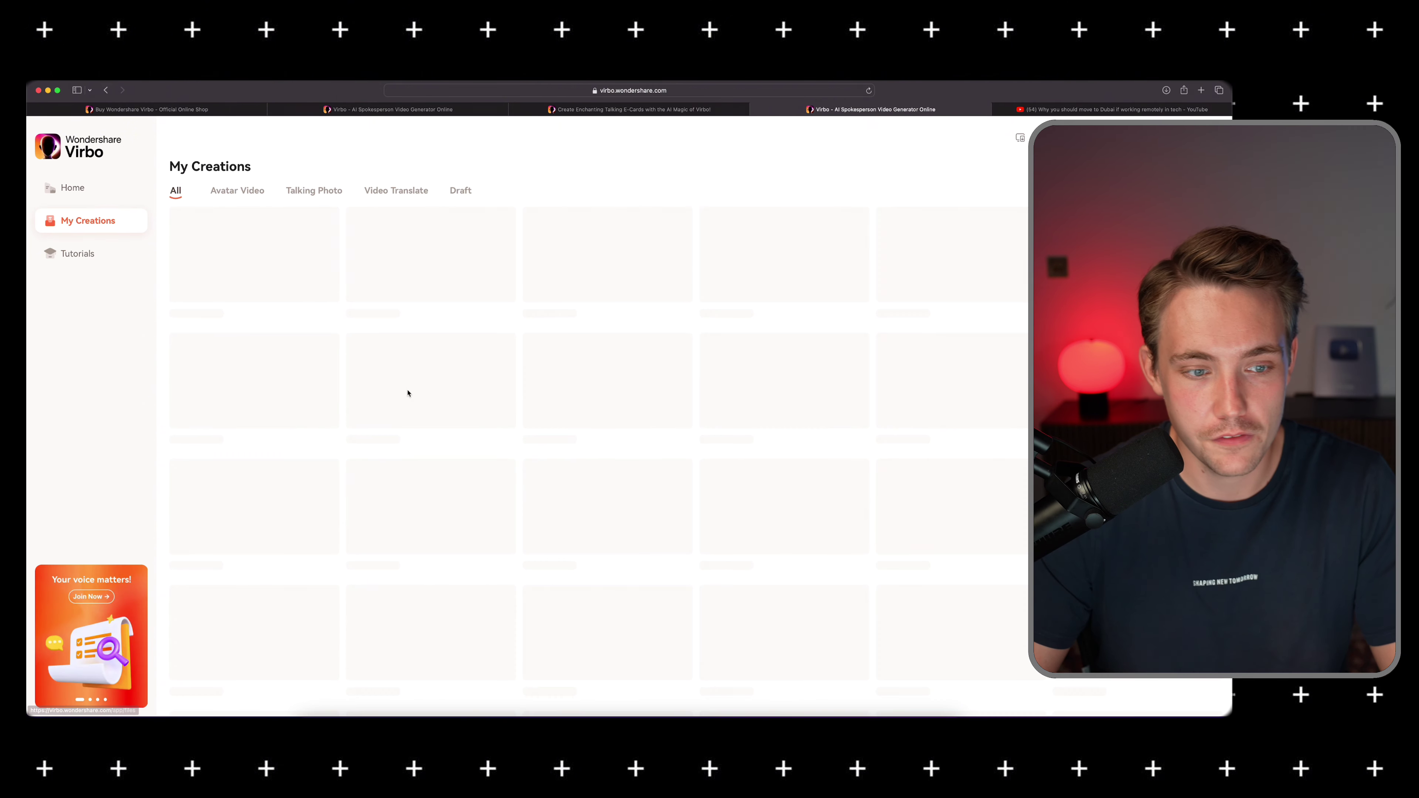
{"action": "left_click", "coordinate": [229, 191]}
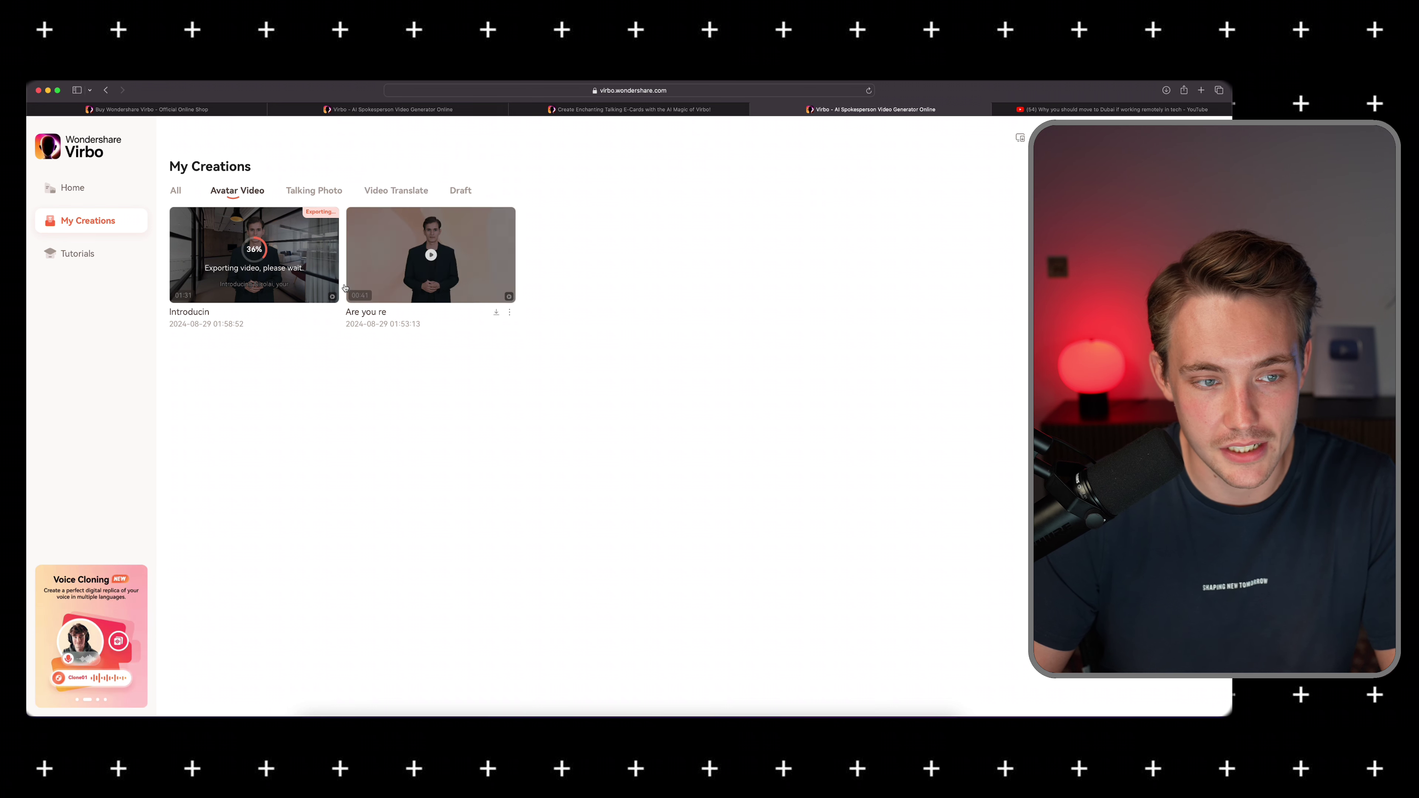
{"action": "left_click", "coordinate": [306, 193]}
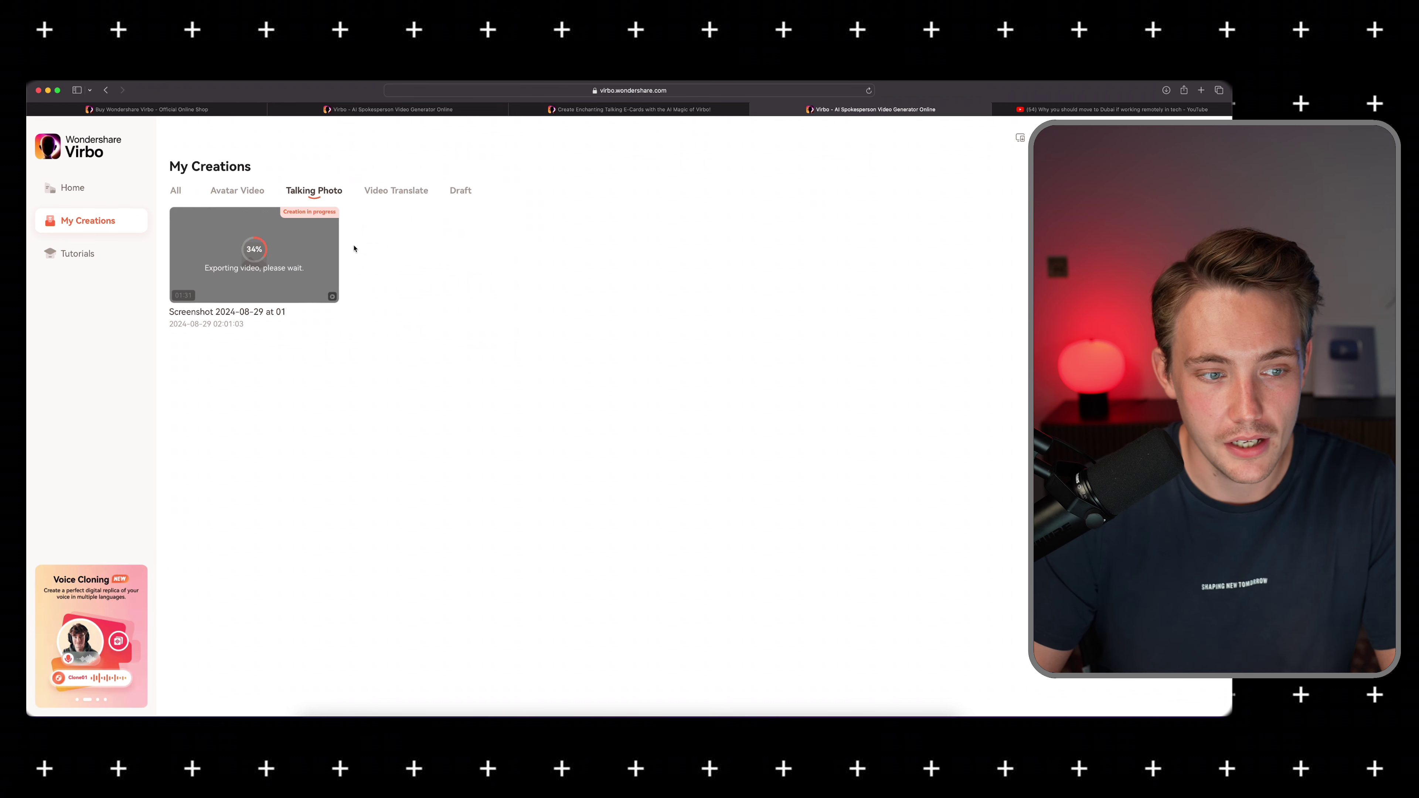
{"action": "left_click", "coordinate": [394, 193]}
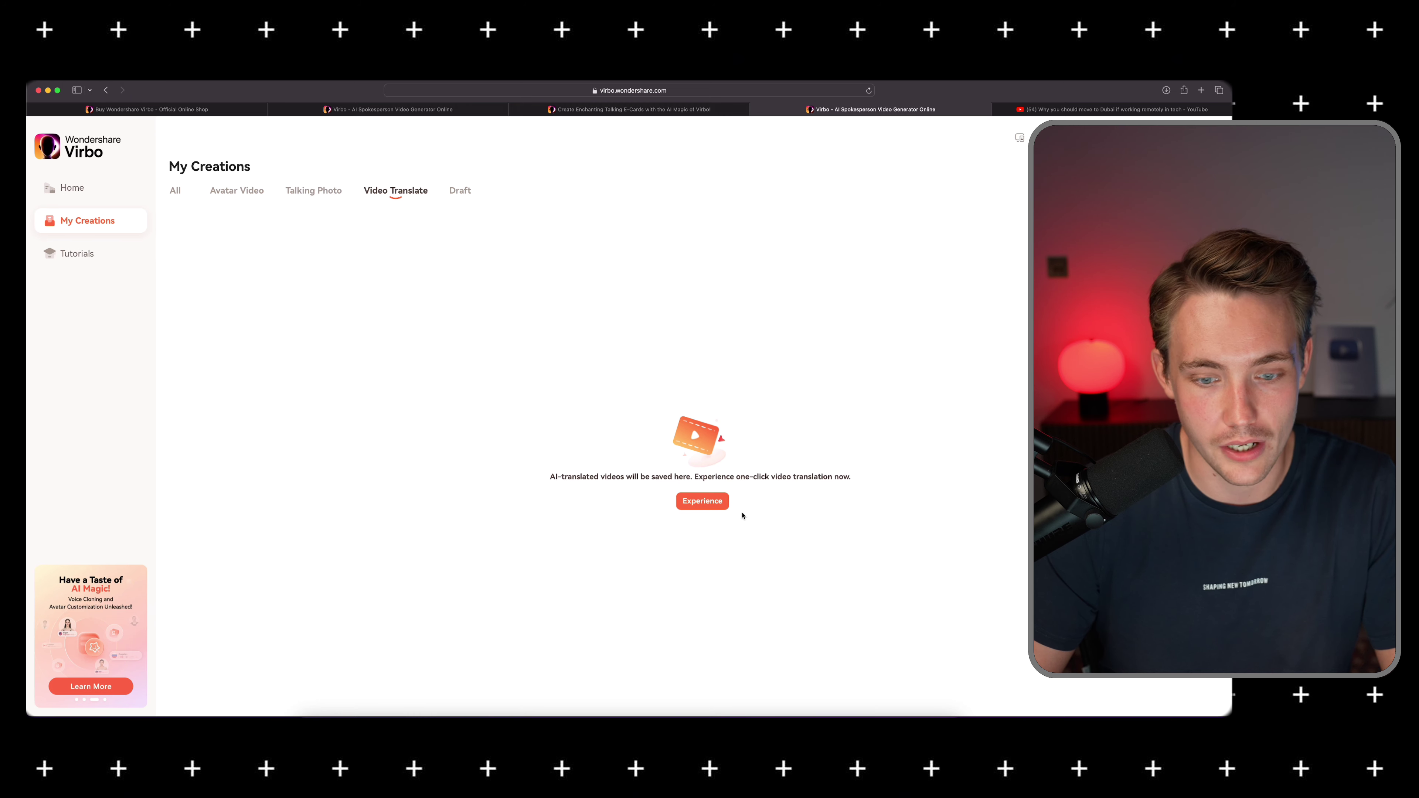
{"action": "left_click", "coordinate": [717, 500]}
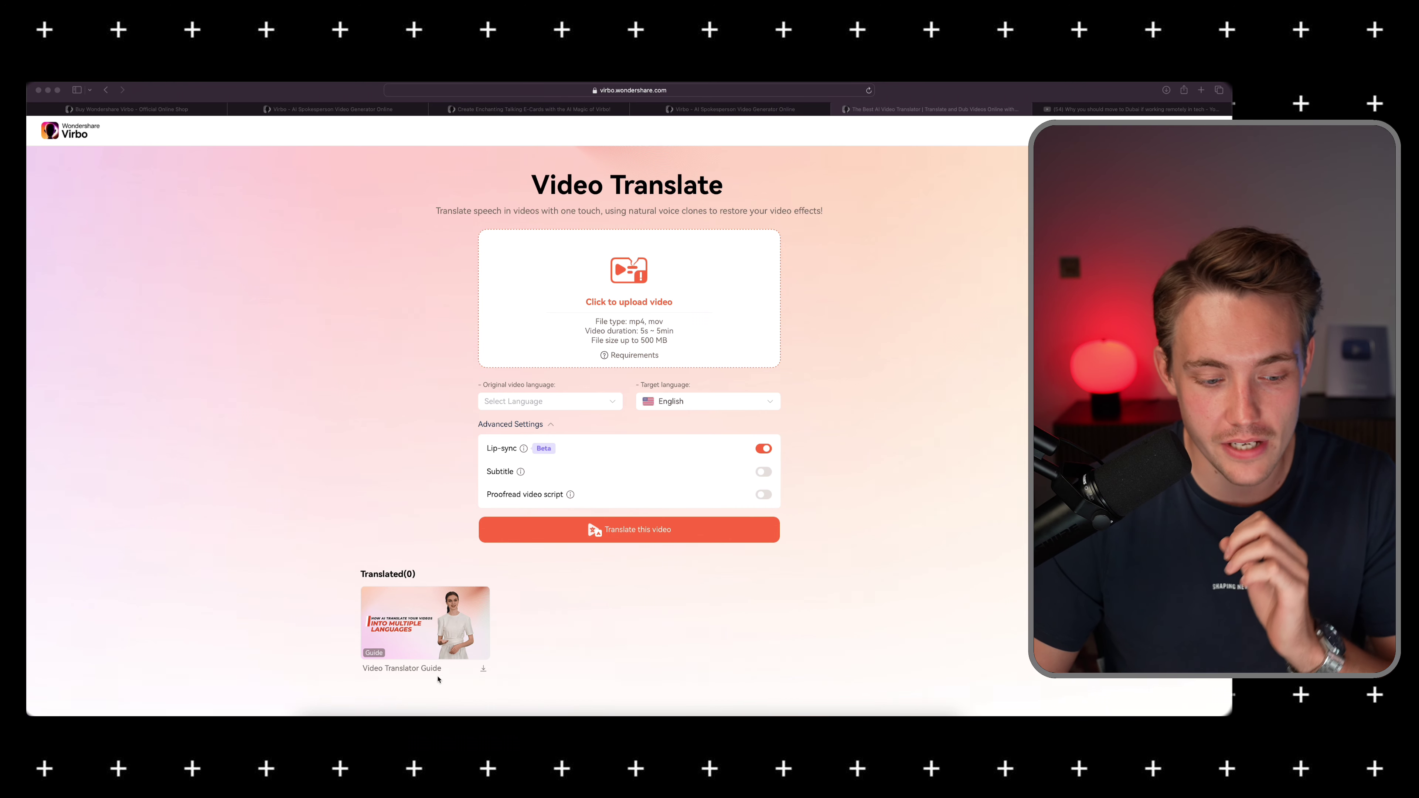
Upload ai_translator.mov from Finder and set its original video language to Danish
{"action": "left_click", "coordinate": [358, 702]}
{"action": "left_click_drag", "start_coordinate": [221, 330], "coordinate": [665, 288]}
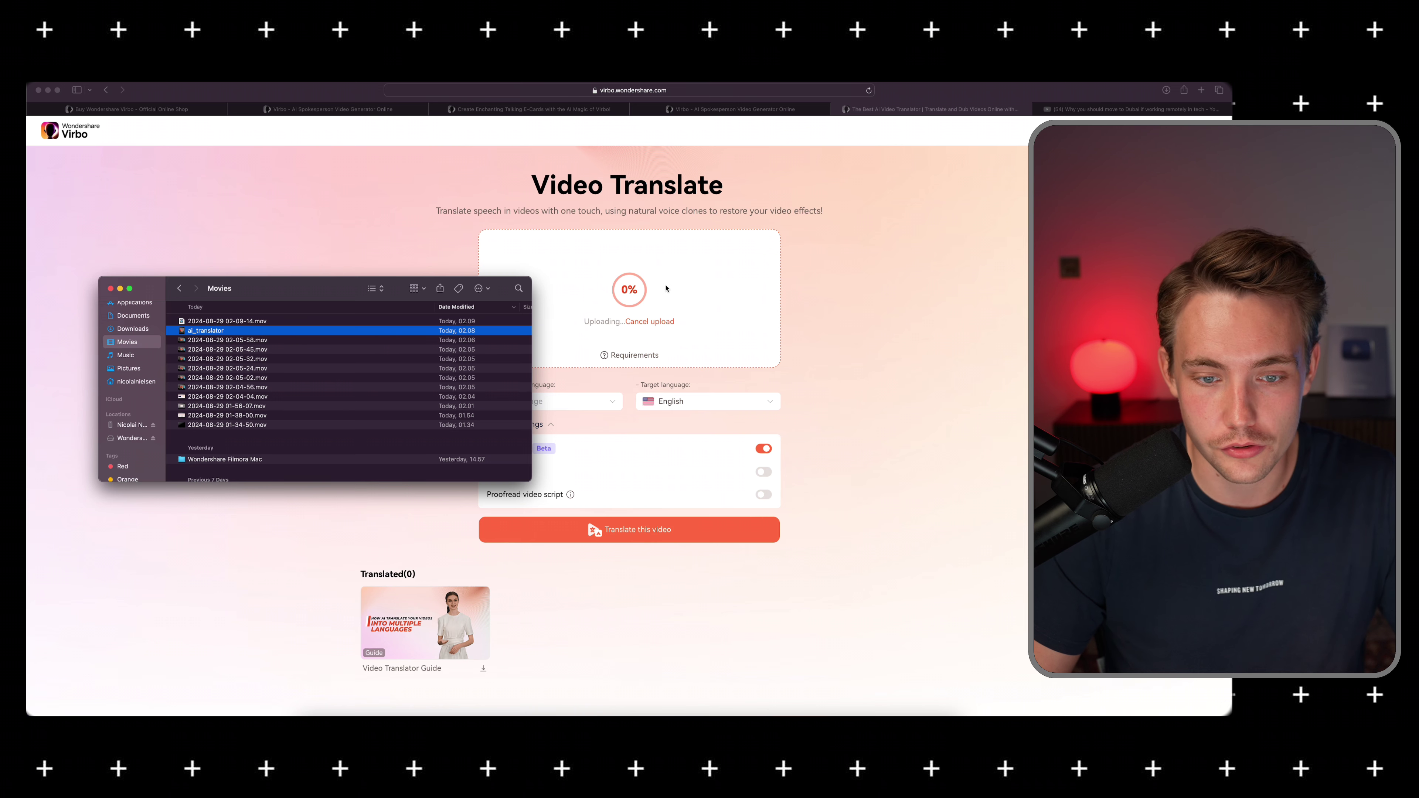
{"action": "key", "text": "super+h"}
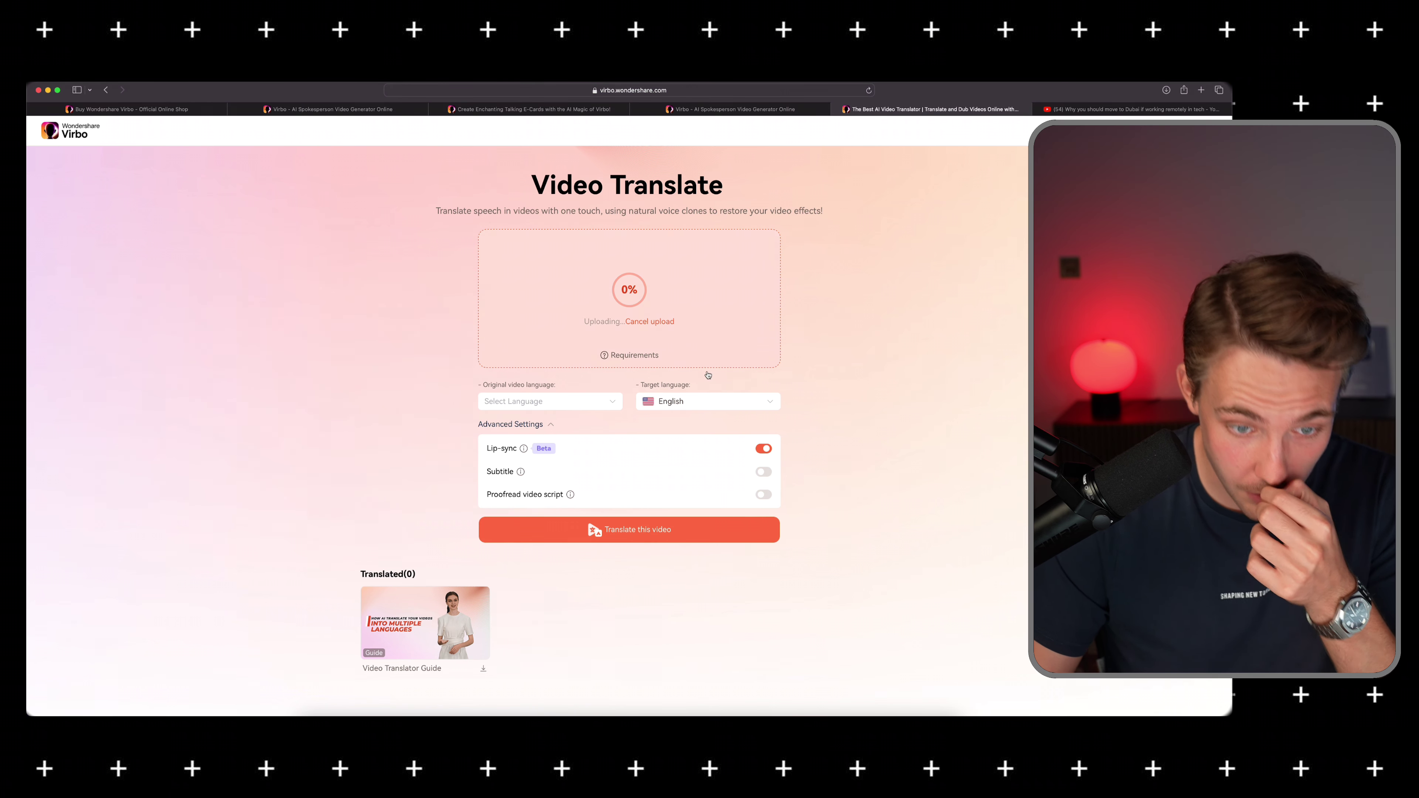
{"action": "left_click", "coordinate": [595, 403]}
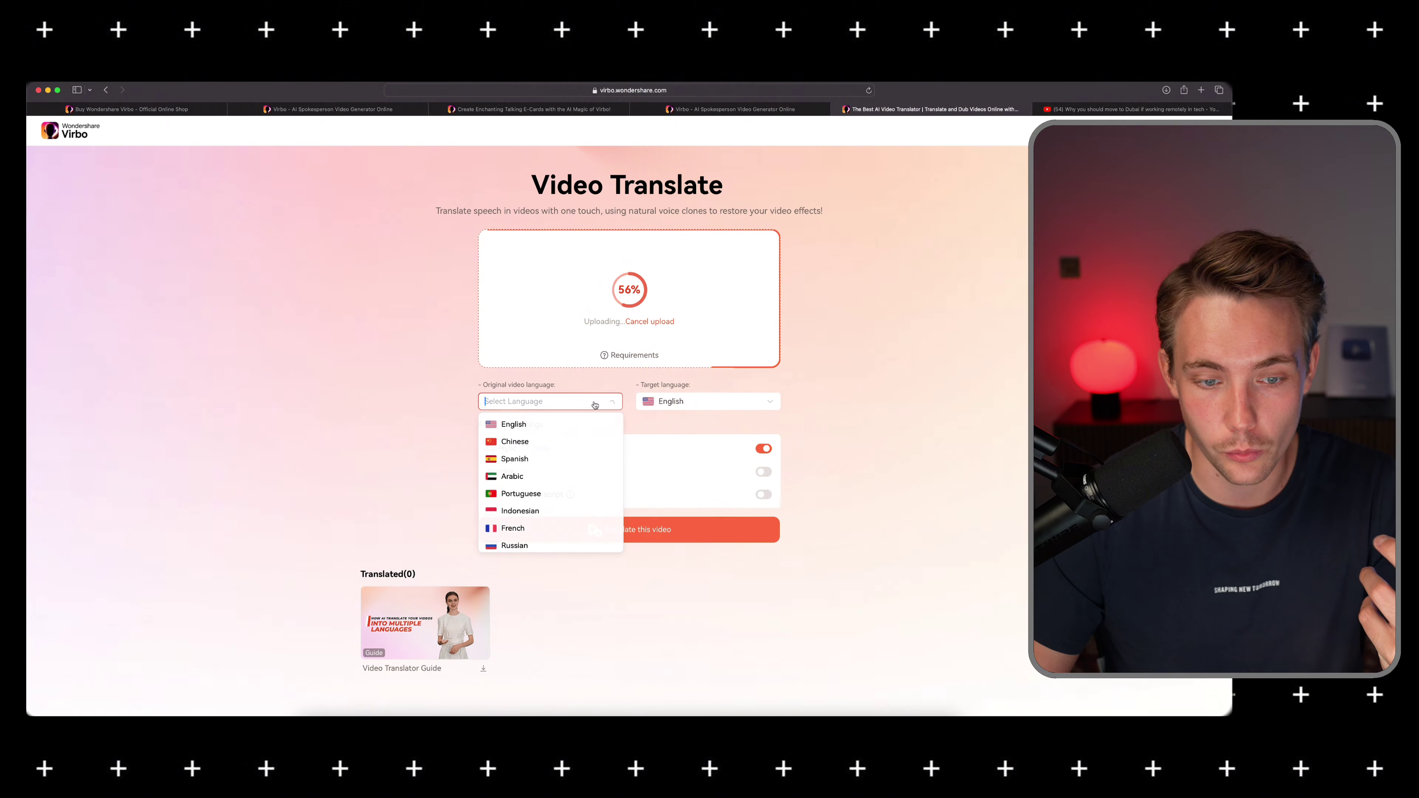
{"action": "scroll", "coordinate": [549, 467], "scroll_direction": "down", "scroll_amount": 8}
{"action": "scroll", "coordinate": [548, 474], "scroll_direction": "up", "scroll_amount": 8}
{"action": "scroll", "coordinate": [549, 471], "scroll_direction": "down", "scroll_amount": 10}
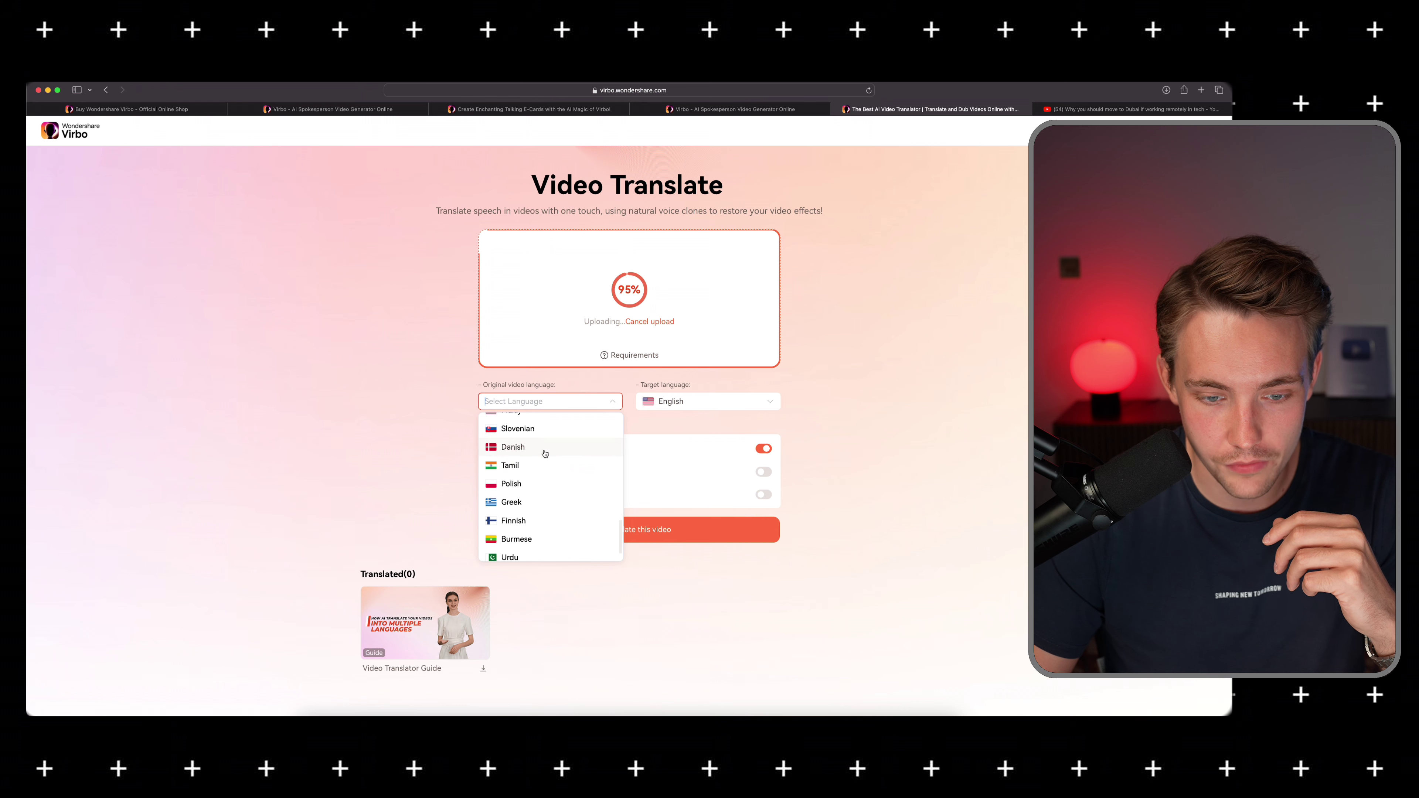
{"action": "left_click", "coordinate": [545, 450]}
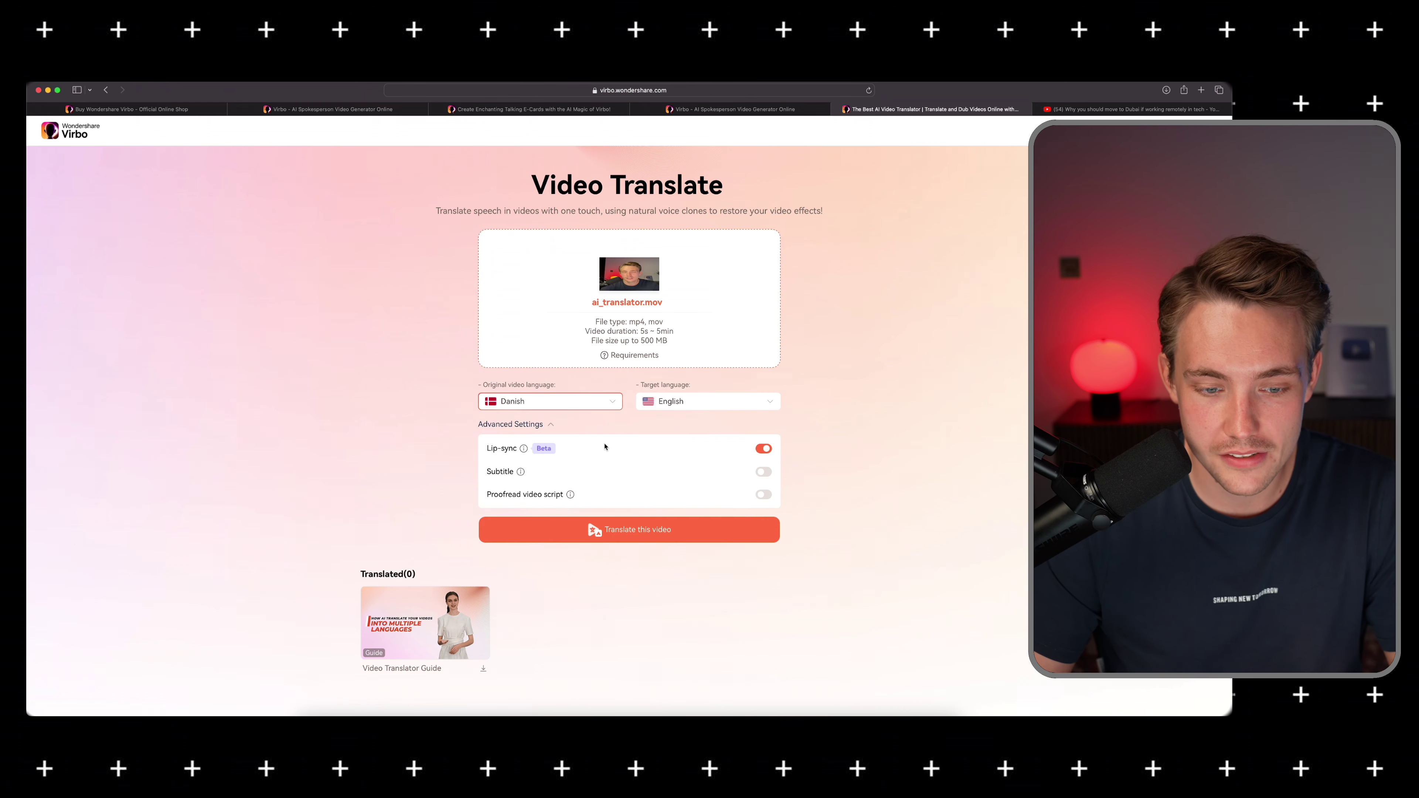
Enable subtitles and start translating the video into English
{"action": "mouse_move", "coordinate": [528, 449]}
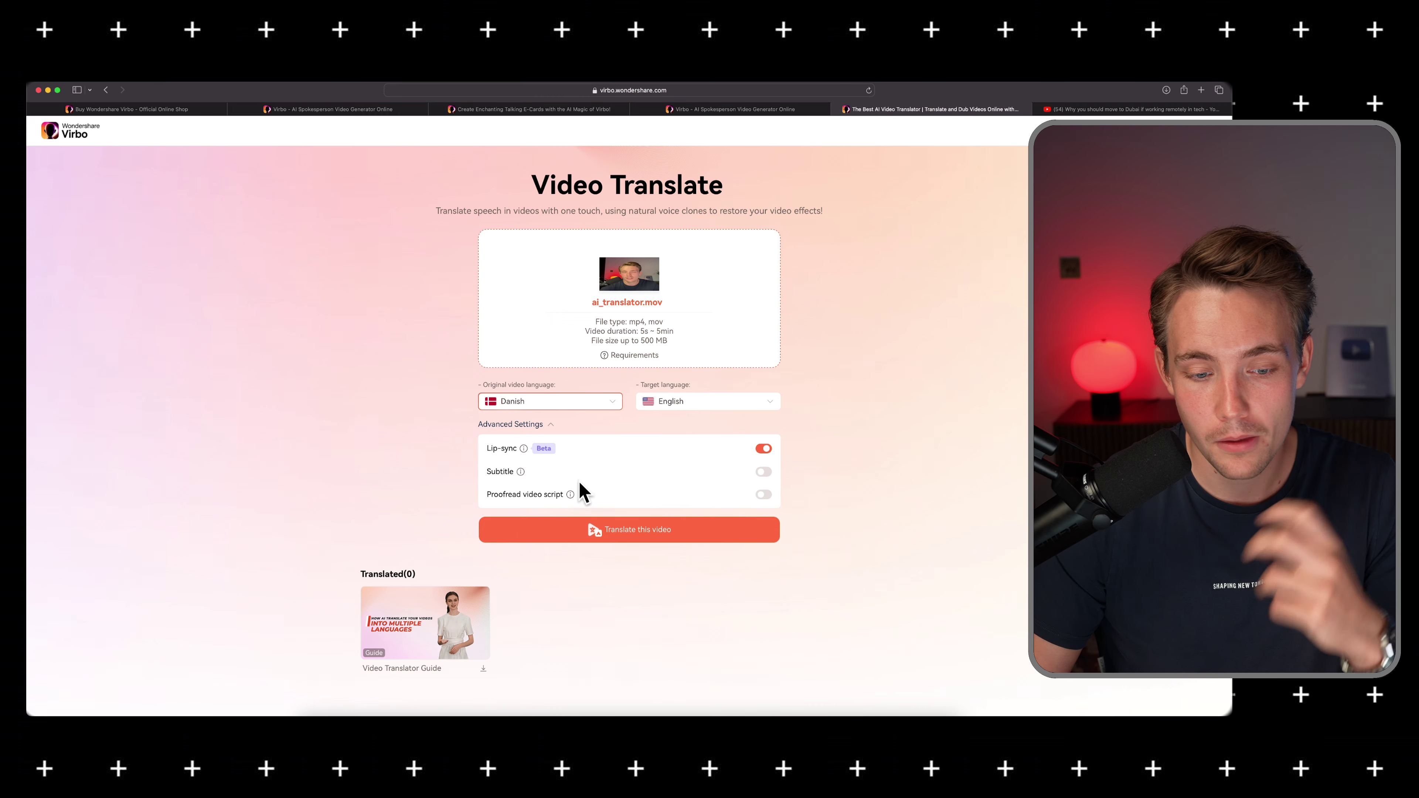
{"action": "left_click", "coordinate": [763, 473]}
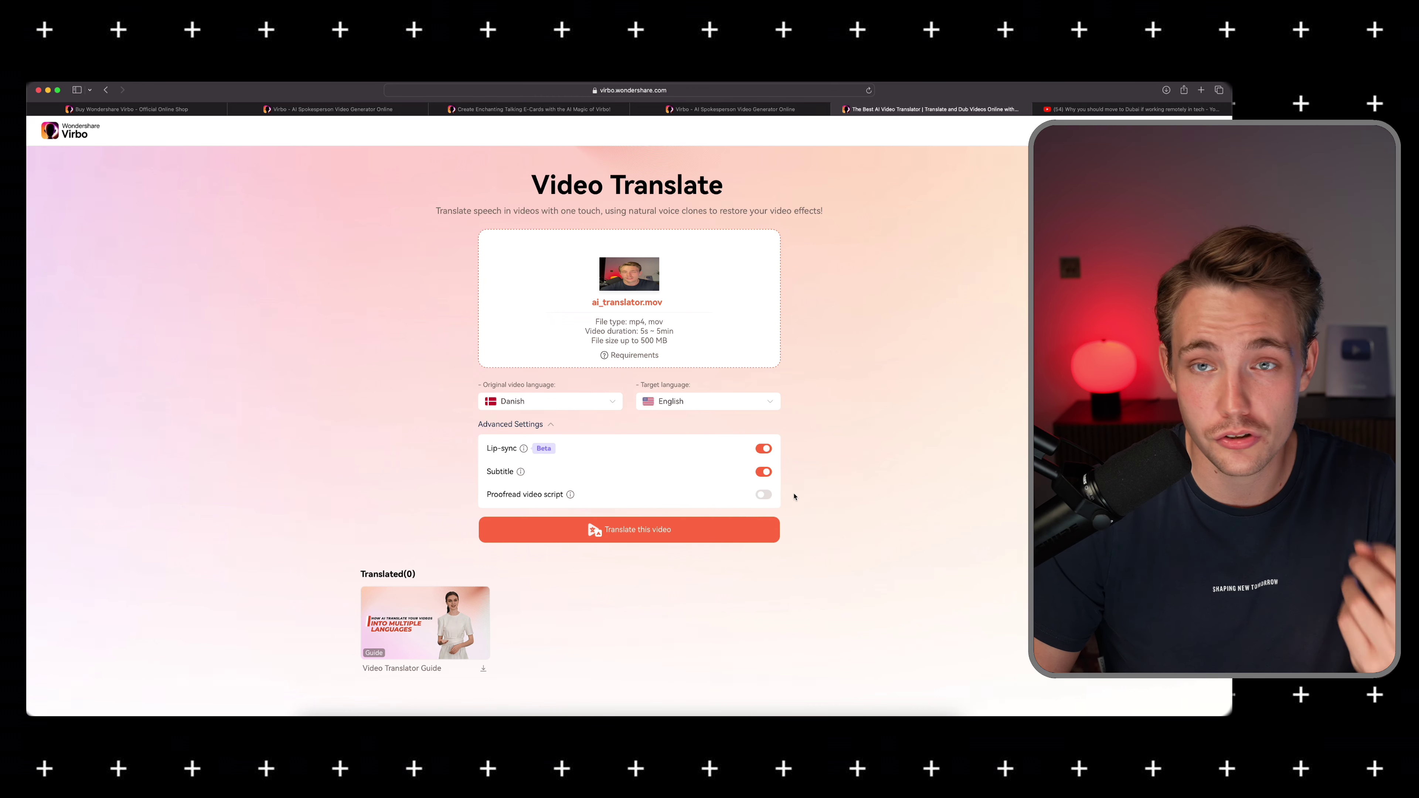
{"action": "mouse_move", "coordinate": [573, 495]}
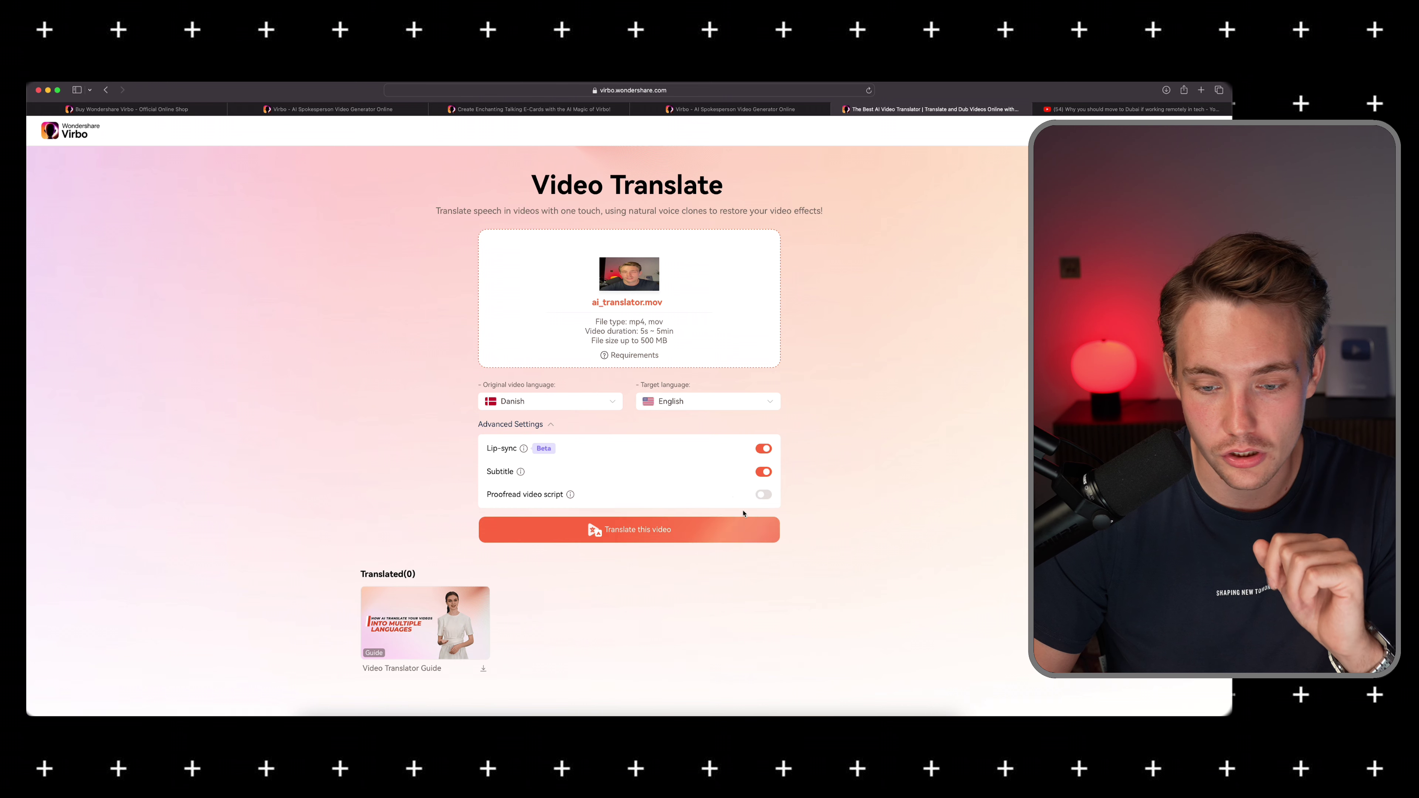
{"action": "left_click", "coordinate": [648, 536]}
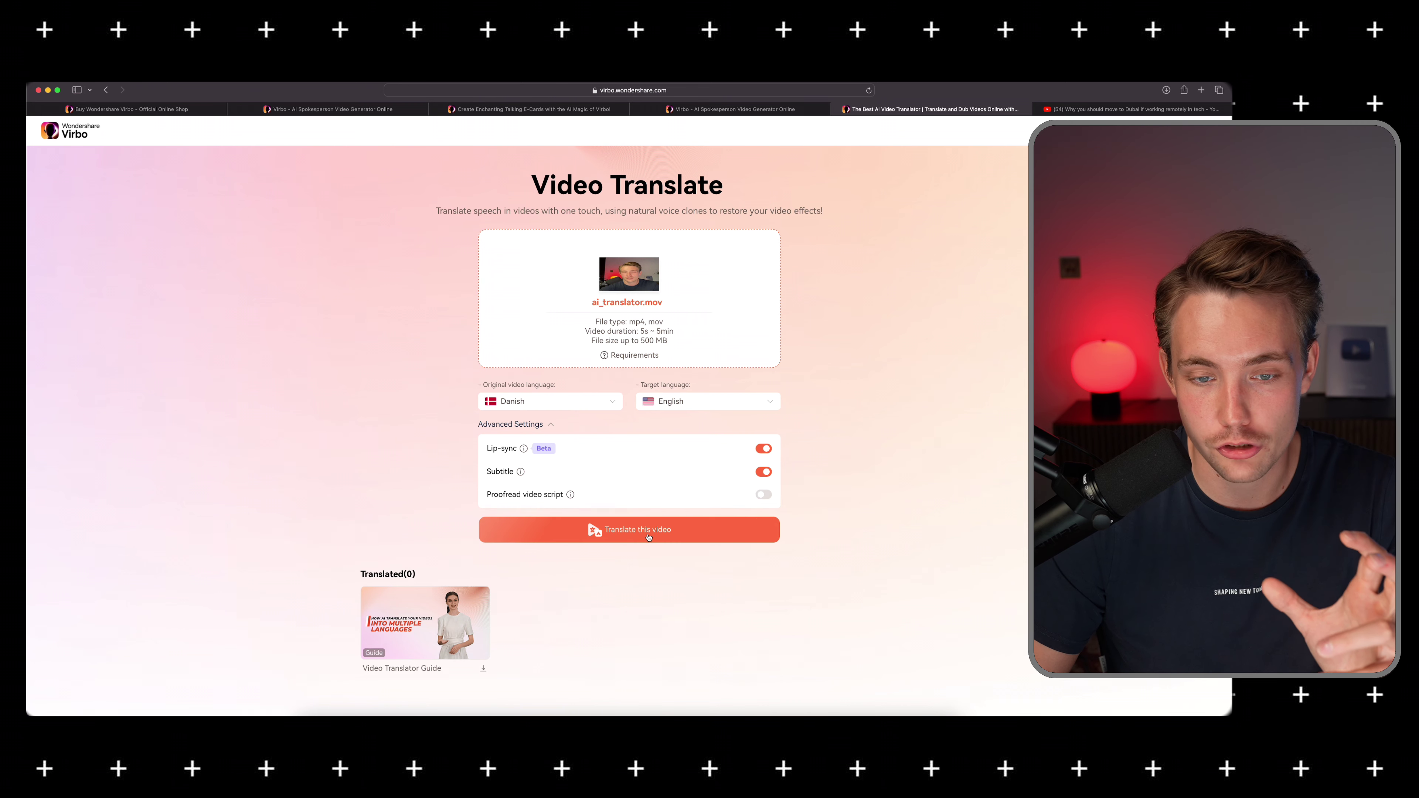